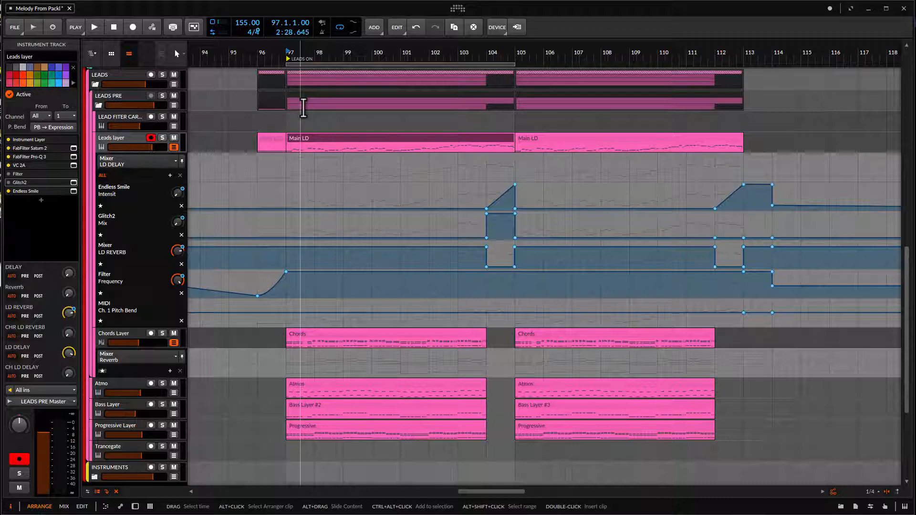
- Select the Main LD clip at bar 97 on the Leads layer, followed by the Leads layer track itself
{"action": "scroll", "coordinate": [319, 148], "scroll_direction": "down", "scroll_amount": 2}
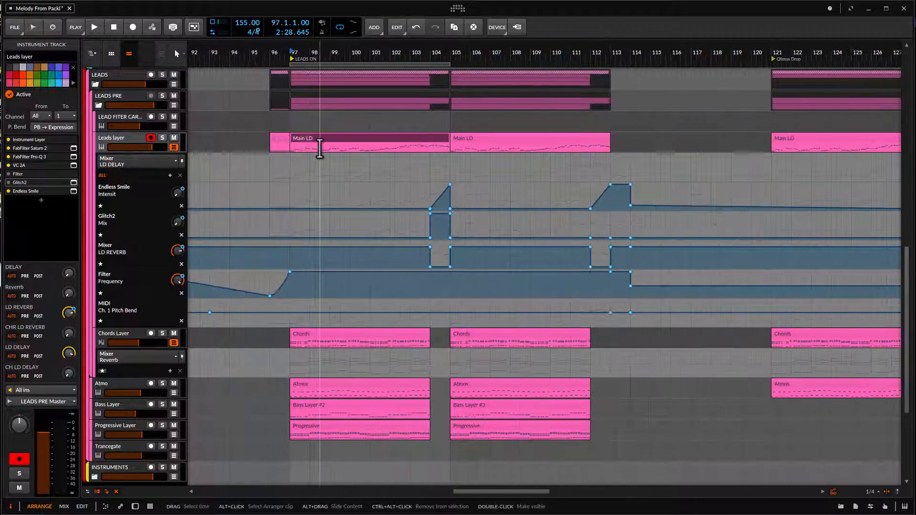
{"action": "scroll", "coordinate": [320, 148], "scroll_direction": "up", "scroll_amount": 2}
{"action": "scroll", "coordinate": [329, 145], "scroll_direction": "down", "scroll_amount": 2}
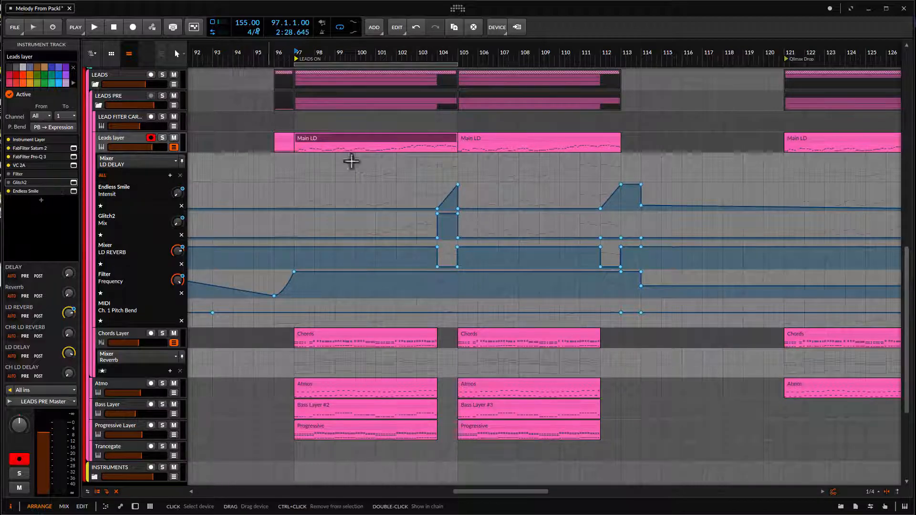
{"action": "left_click", "coordinate": [340, 145]}
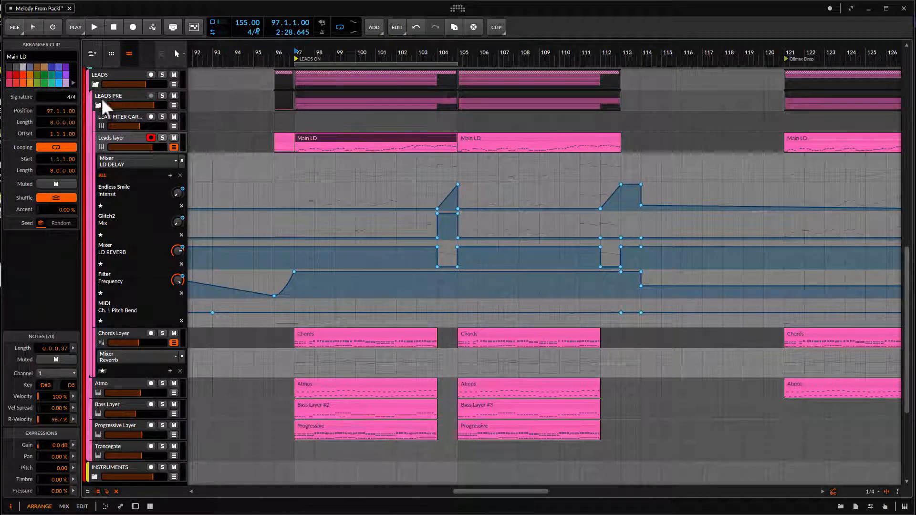
{"action": "left_click", "coordinate": [116, 148]}
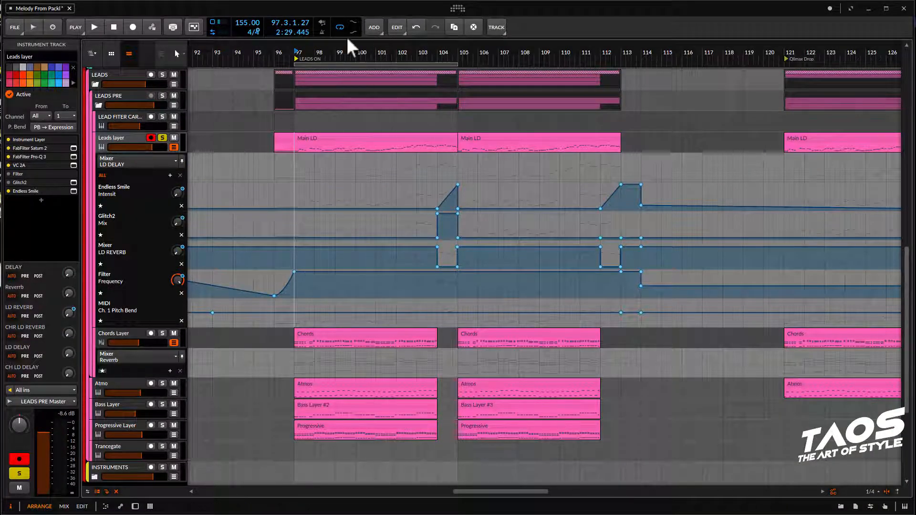
- Play the soloed Leads layer's Main LD clip from bar 97 to hear the lead with its reverb, and stop playback
{"action": "scroll", "coordinate": [292, 157], "scroll_direction": "up", "scroll_amount": 3}
{"action": "left_click", "coordinate": [280, 145]}
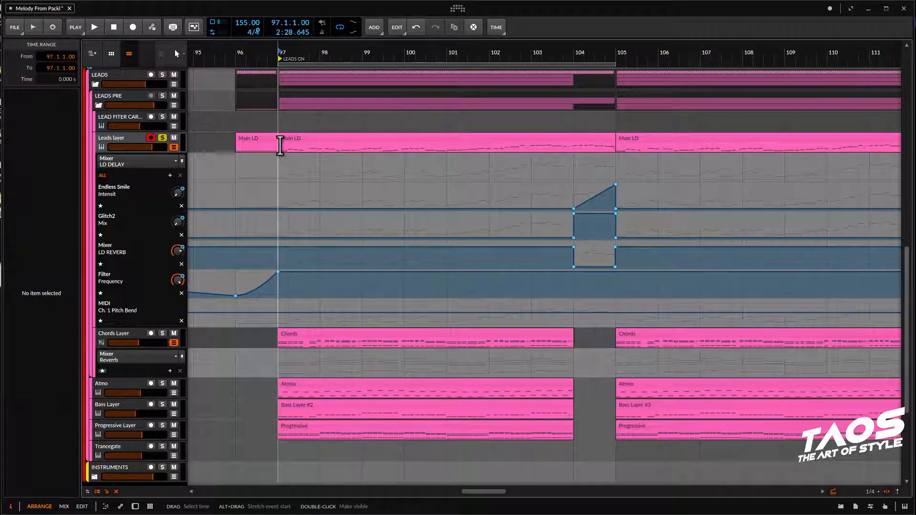
{"action": "left_click", "coordinate": [312, 142]}
{"action": "key", "text": "space"}
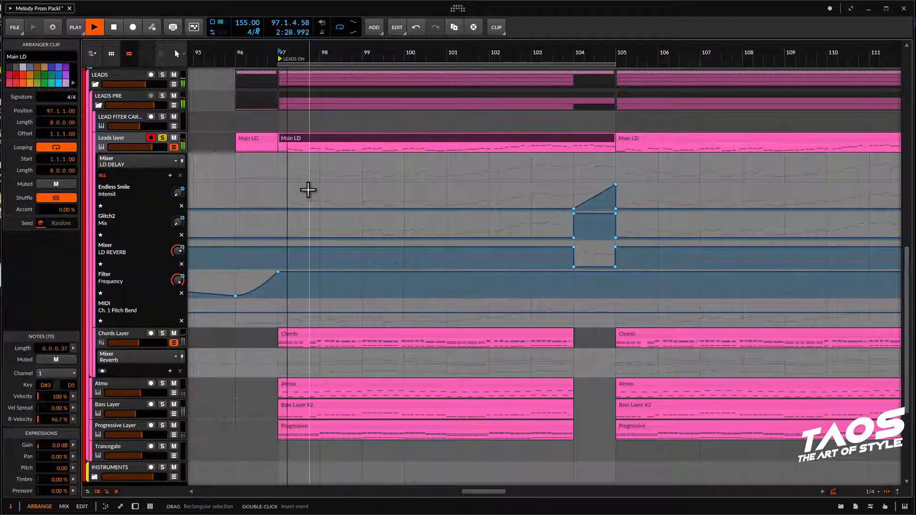
{"action": "key", "text": "space"}
- Remove the Leads layer's LD REVERB send together with its automation, and play the dry lead from bar 97
{"action": "left_click", "coordinate": [119, 143]}
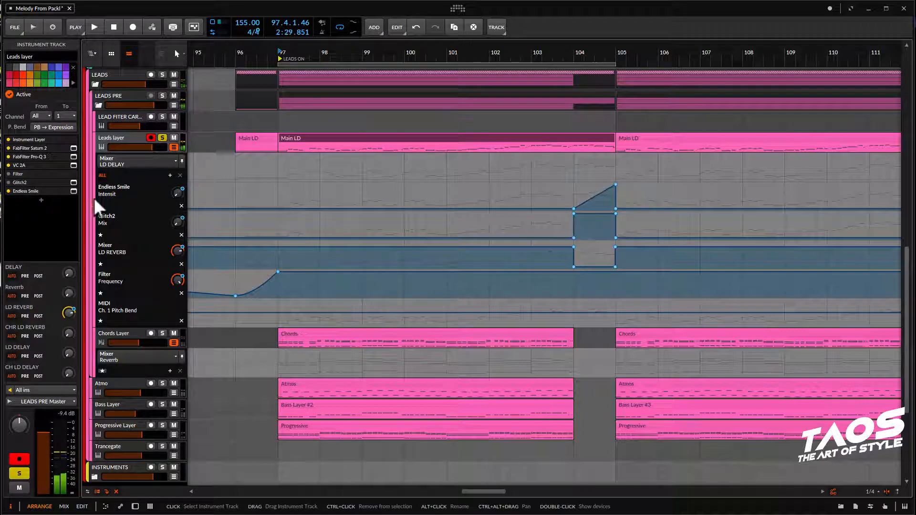
{"action": "right_click", "coordinate": [71, 313]}
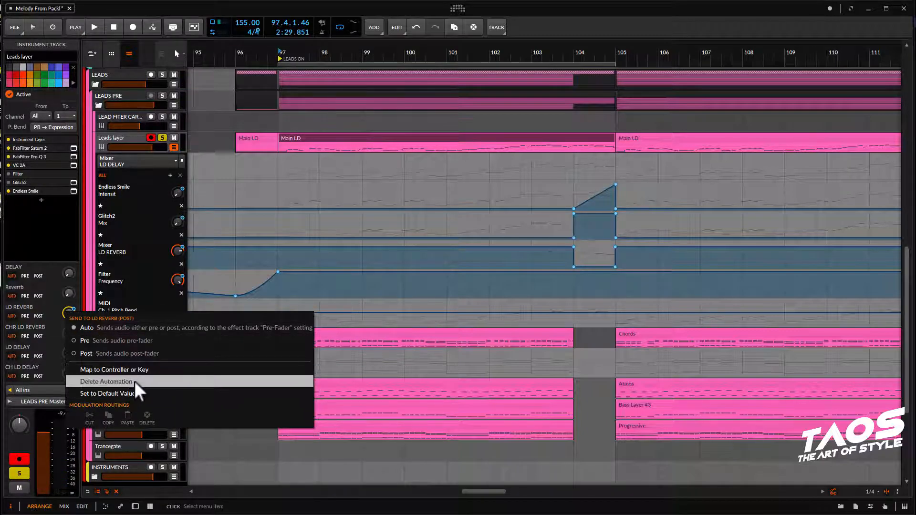
{"action": "left_click", "coordinate": [120, 382]}
{"action": "scroll", "coordinate": [259, 224], "scroll_direction": "down", "scroll_amount": 3}
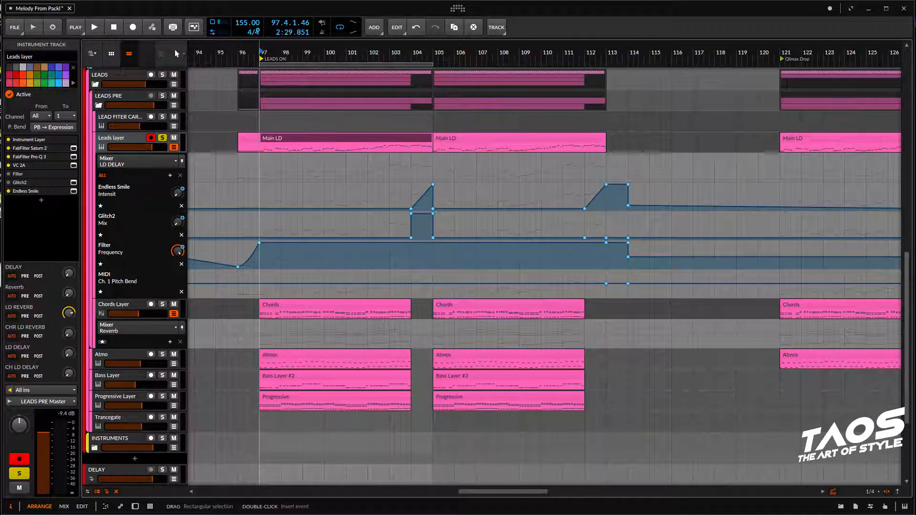
{"action": "left_click", "coordinate": [68, 312]}
{"action": "key", "text": "space"}
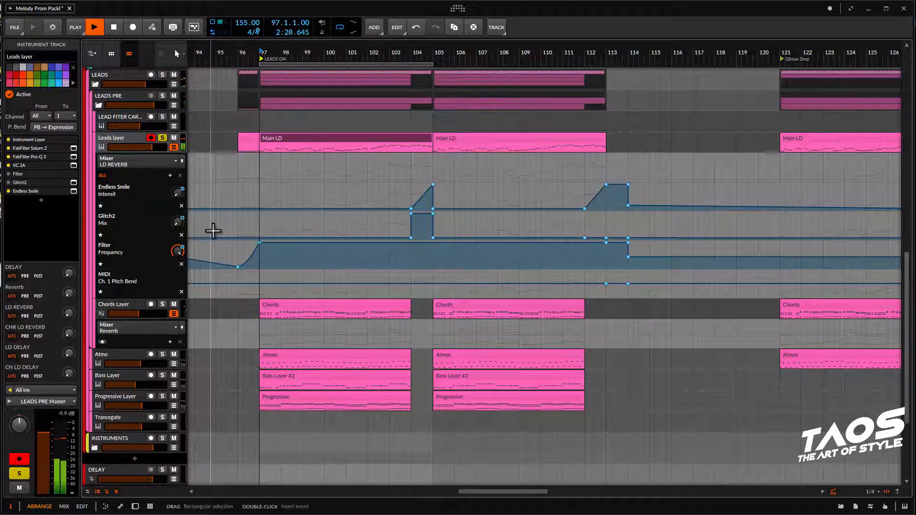
{"action": "key", "text": "space"}
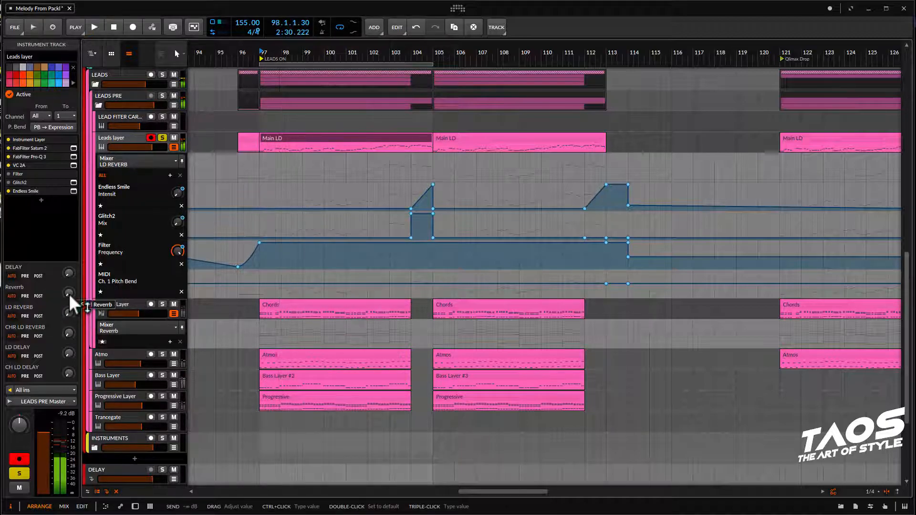
- Show the LD REVERB effect track's devices in the mixer and bypass its Dynamics and EQ-5
{"action": "key", "text": "alt+2"}
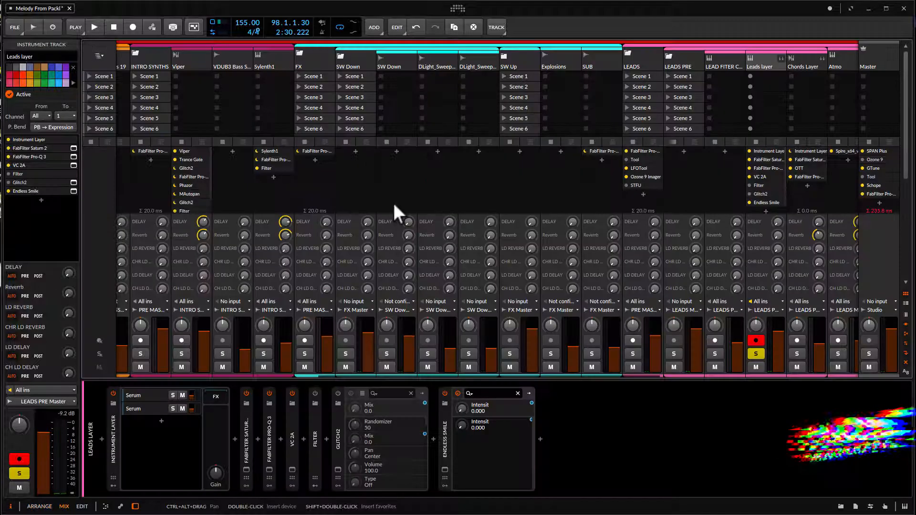
{"action": "left_click_drag", "start_coordinate": [382, 373], "coordinate": [723, 377]}
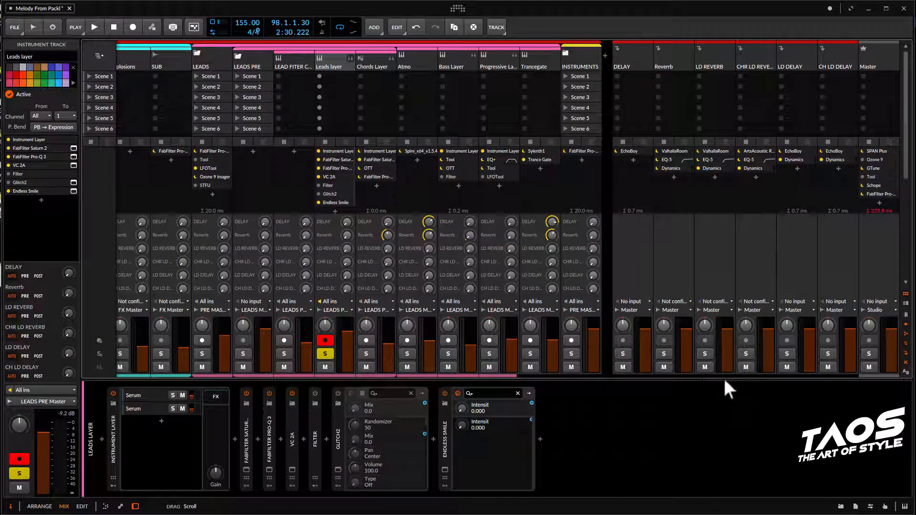
{"action": "left_click", "coordinate": [701, 63]}
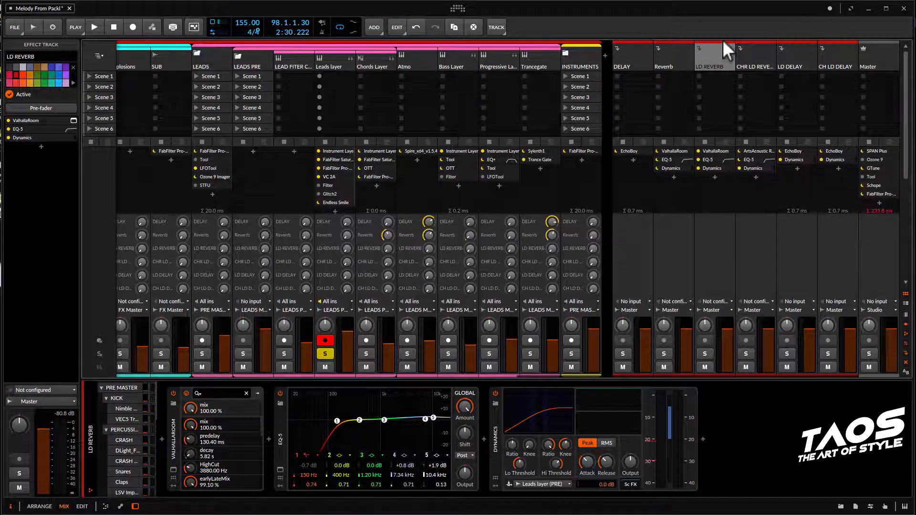
{"action": "left_click", "coordinate": [495, 394]}
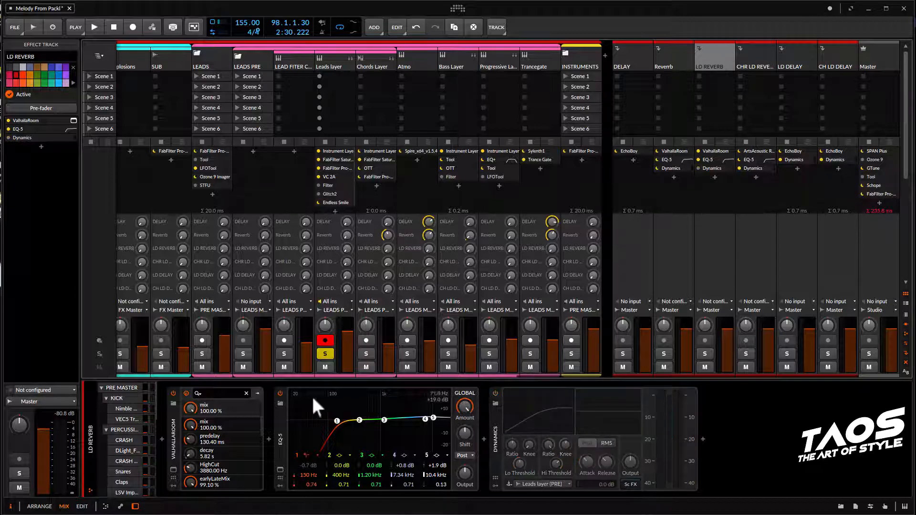
{"action": "left_click", "coordinate": [280, 394]}
- Open the ValhallaRoom plug-in window on LD REVERB and play the lead from bar 97 in the arrangement
{"action": "double_click", "coordinate": [176, 424]}
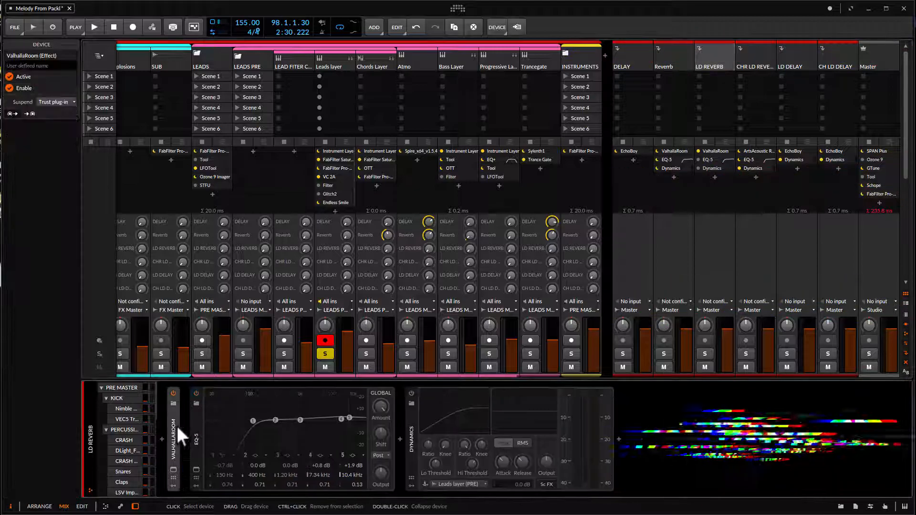
{"action": "left_click", "coordinate": [173, 469]}
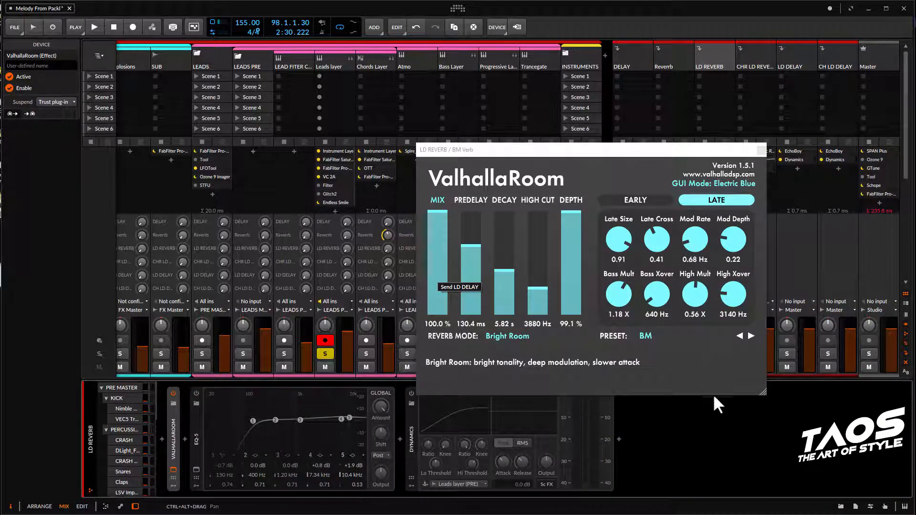
{"action": "key", "text": "alt+1"}
{"action": "key", "text": "space"}
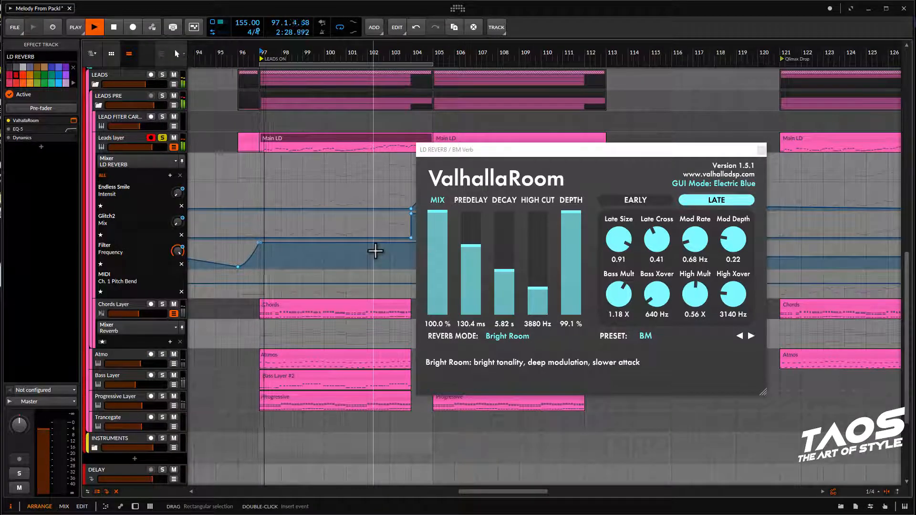
{"action": "key", "text": "space"}
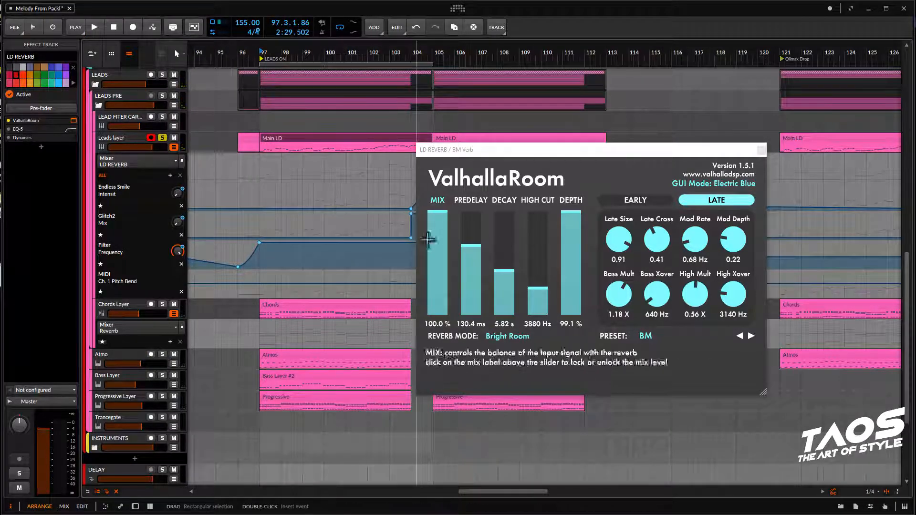
- Set the Leads layer's LD REVERB send to about -5.2 dB and play back the lead with only ValhallaRoom active
{"action": "left_click", "coordinate": [123, 143]}
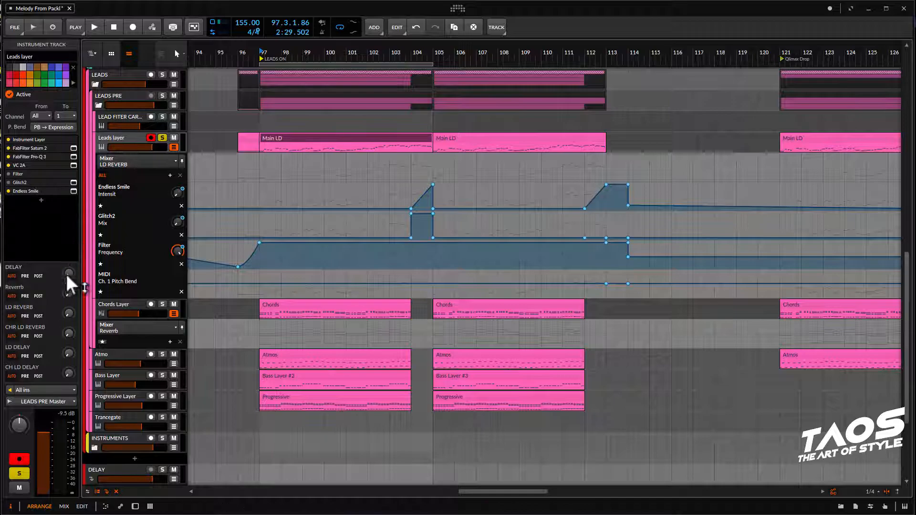
{"action": "mouse_move", "coordinate": [67, 314]}
{"action": "left_mouse_down"}
{"action": "mouse_move", "coordinate": [67, 300]}
{"action": "mouse_move", "coordinate": [67, 311]}
{"action": "left_mouse_up"}
{"action": "key", "text": "space"}
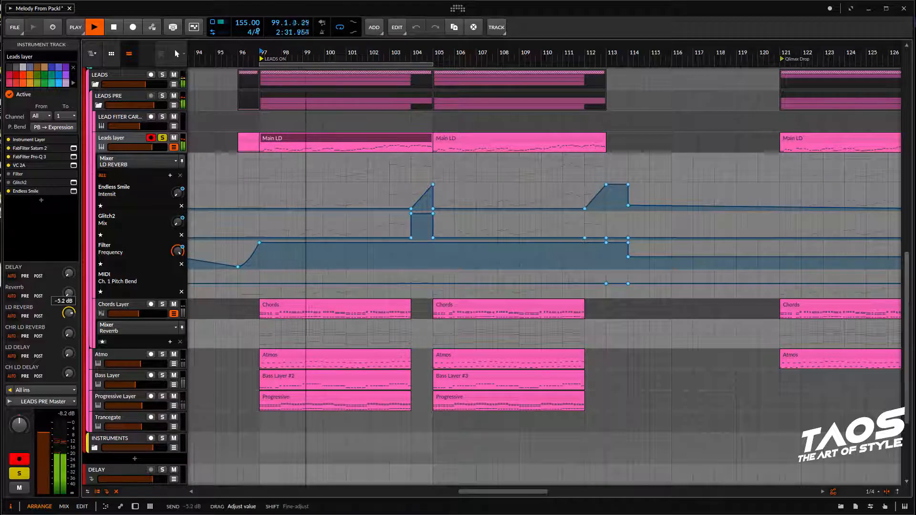
{"action": "key", "text": "space"}
- Show the Reverb effect track's device chain in the mixer and play the lead briefly
{"action": "key", "text": "alt+2"}
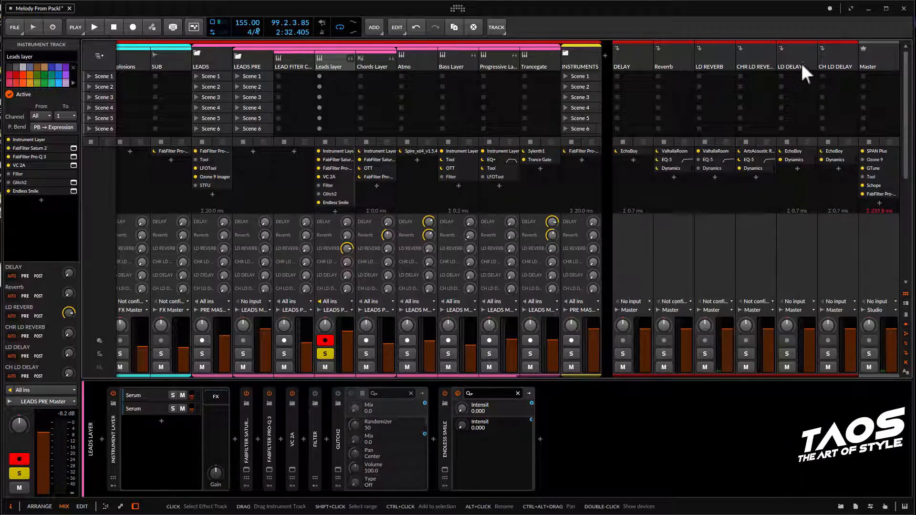
{"action": "left_click", "coordinate": [669, 61]}
{"action": "key", "text": "space"}
{"action": "key", "text": "space"}
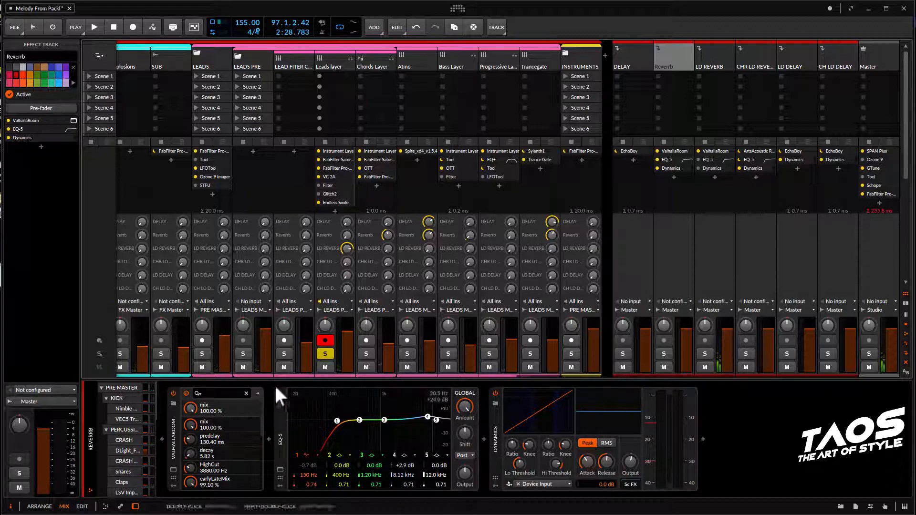
- Close LD REVERB's ValhallaRoom window, re-enable its EQ-5 and play the lead through the equalized reverb
{"action": "left_click", "coordinate": [705, 66]}
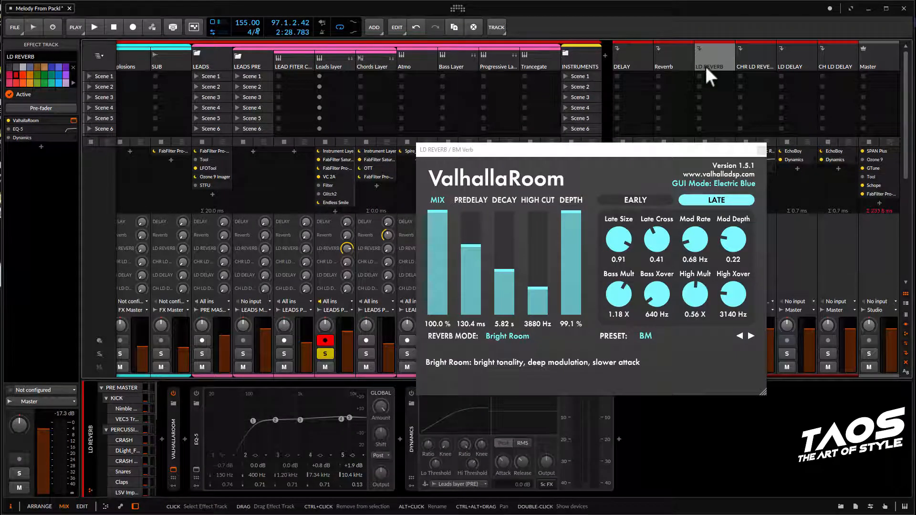
{"action": "left_click_drag", "start_coordinate": [633, 150], "coordinate": [596, 107]}
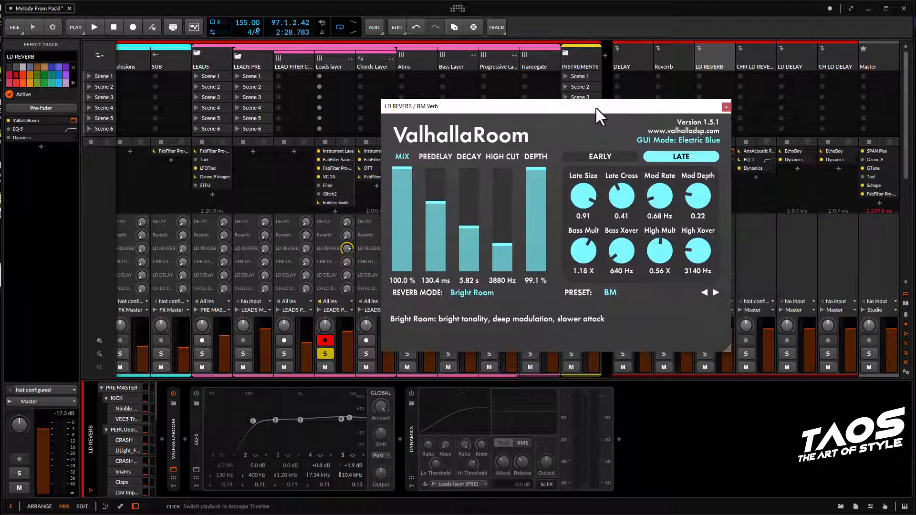
{"action": "left_click", "coordinate": [723, 106]}
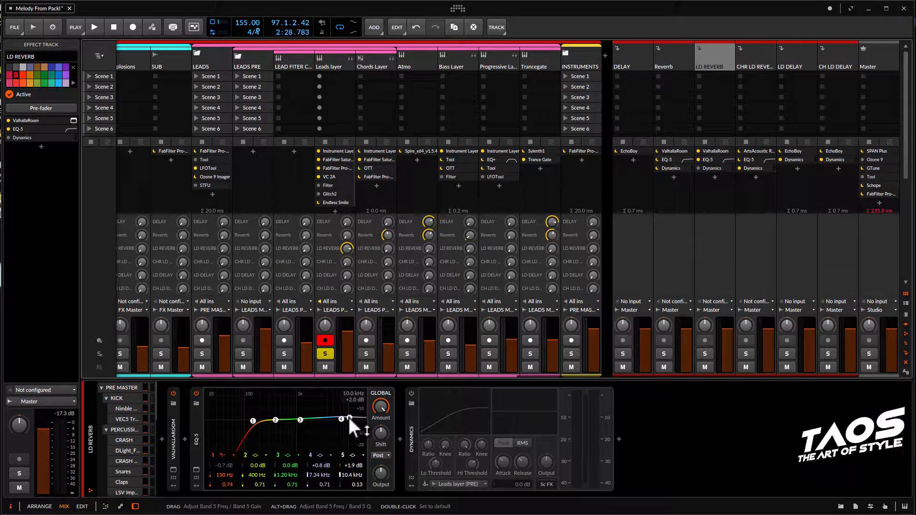
{"action": "key", "text": "space"}
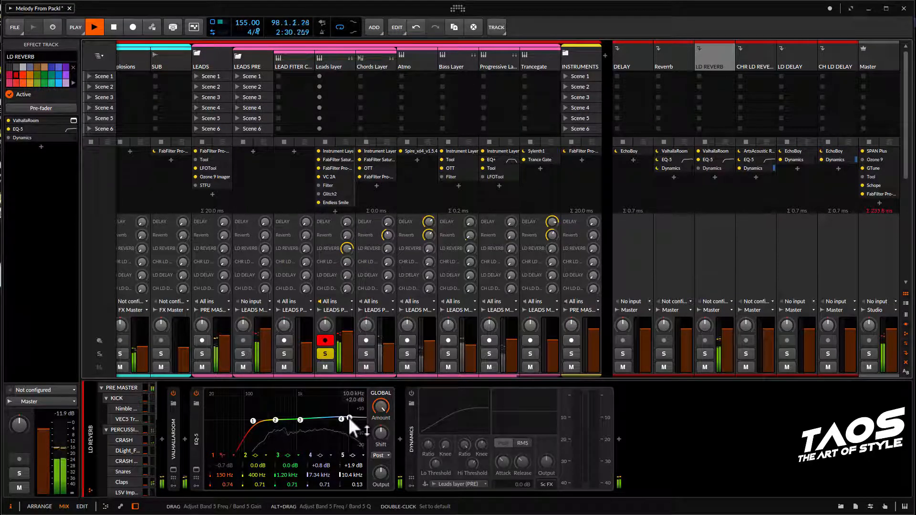
{"action": "key", "text": "space"}
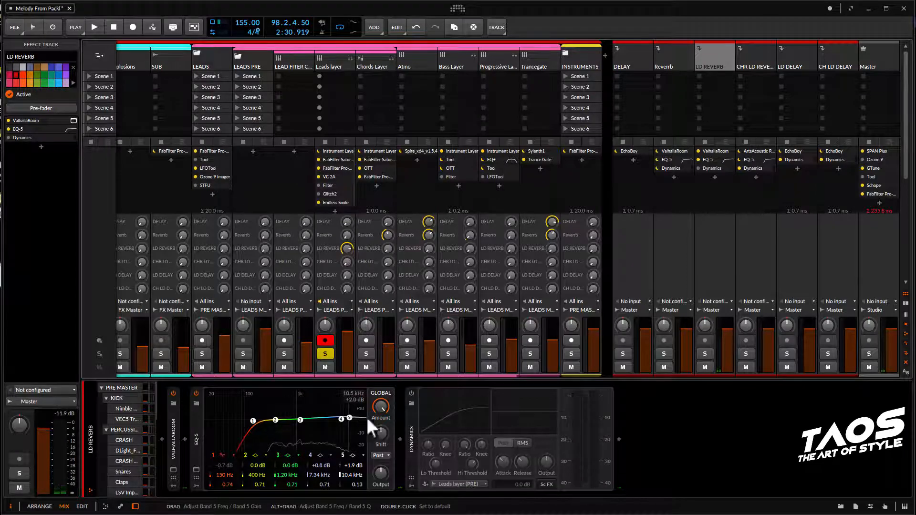
- Re-enable Dynamics on LD REVERB and browse its sidechain sources through PRE MASTER and LEADS to the LEADS PRE tracks
{"action": "left_click", "coordinate": [411, 393]}
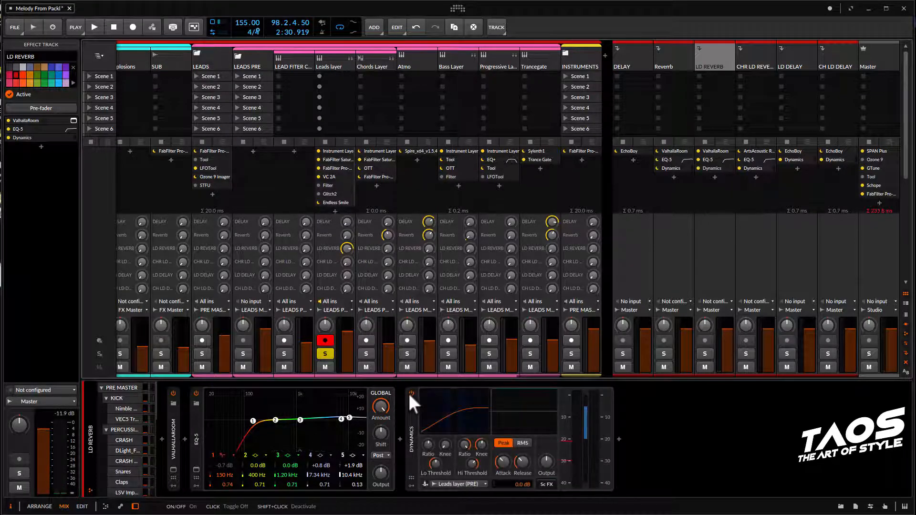
{"action": "left_click", "coordinate": [466, 485]}
{"action": "mouse_move", "coordinate": [449, 403]}
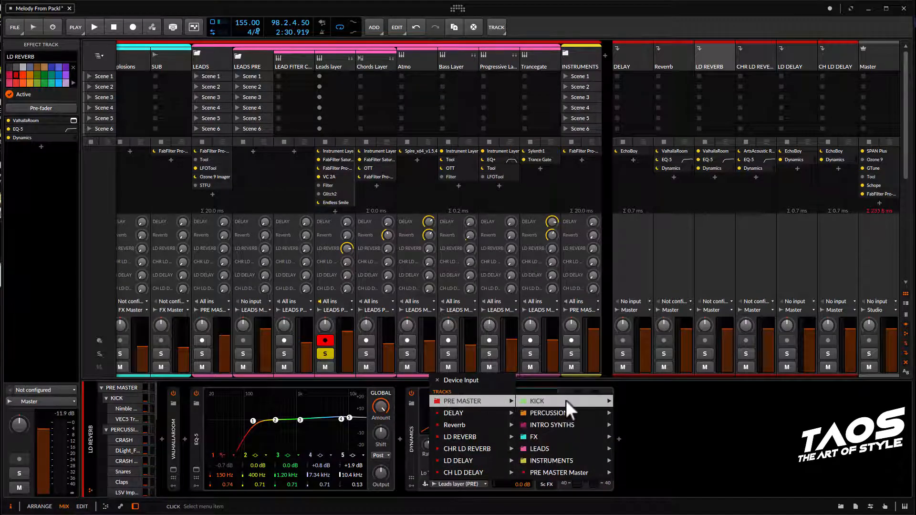
{"action": "mouse_move", "coordinate": [566, 400]}
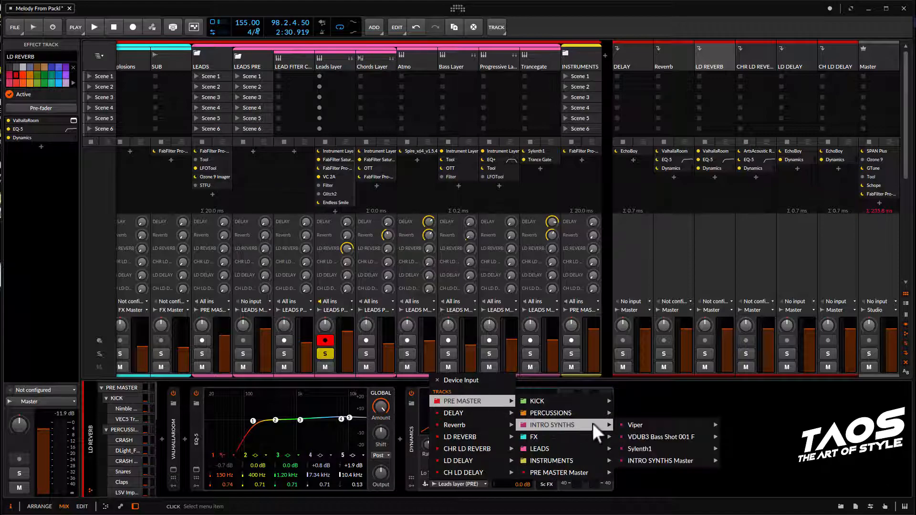
{"action": "mouse_move", "coordinate": [559, 443]}
{"action": "mouse_move", "coordinate": [622, 444]}
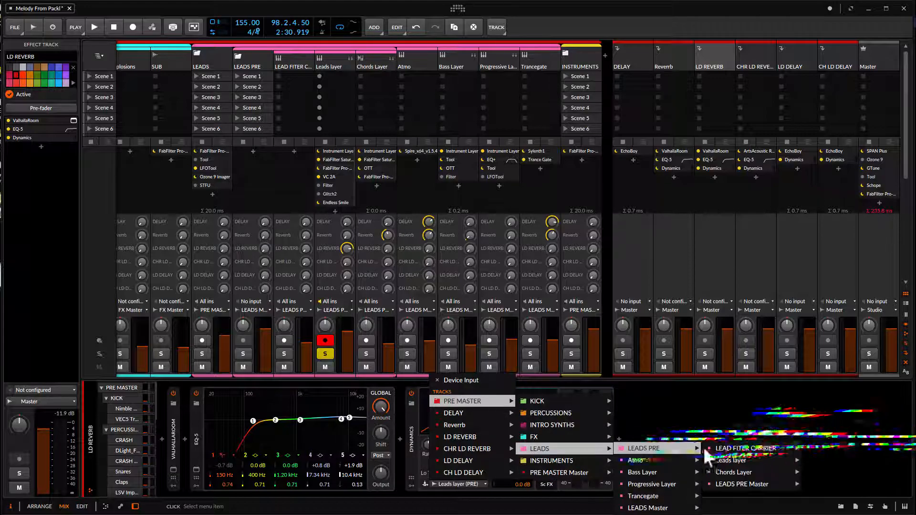
{"action": "mouse_move", "coordinate": [746, 448]}
{"action": "left_click", "coordinate": [784, 408]}
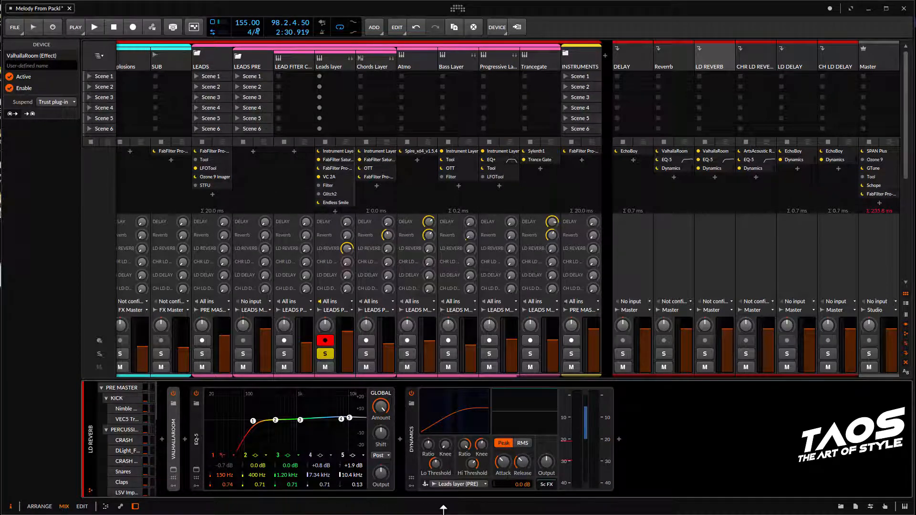
- Play the lead with Dynamics ducking the LD REVERB signal from the Leads layer (PRE) sidechain, and stop playback
{"action": "key", "text": "space"}
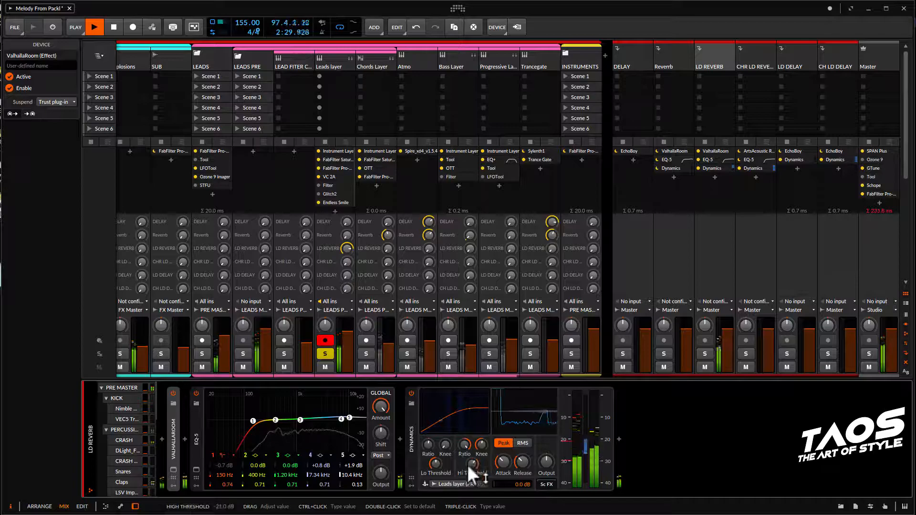
{"action": "key", "text": "space"}
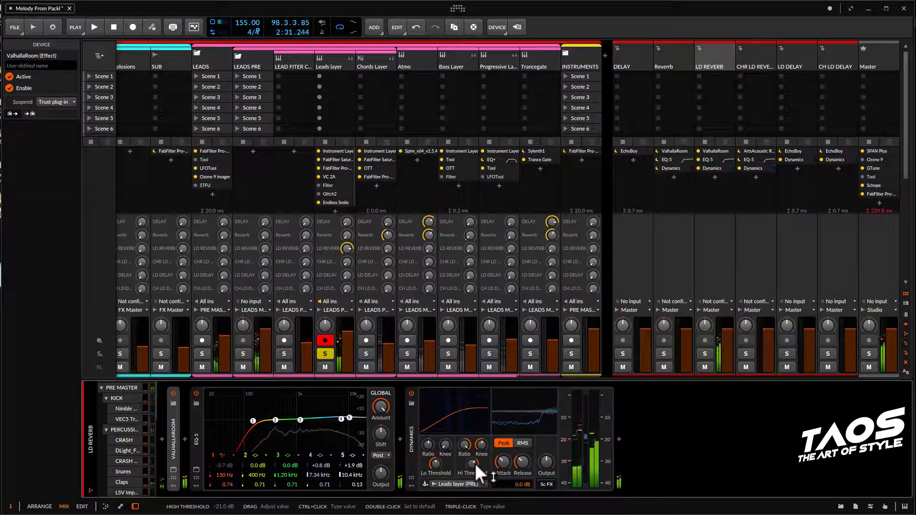
- Lower the high threshold of LD REVERB's Dynamics to about -30.2 dB and play the lead with the stronger ducking
{"action": "left_click_drag", "start_coordinate": [474, 463], "coordinate": [474, 463]}
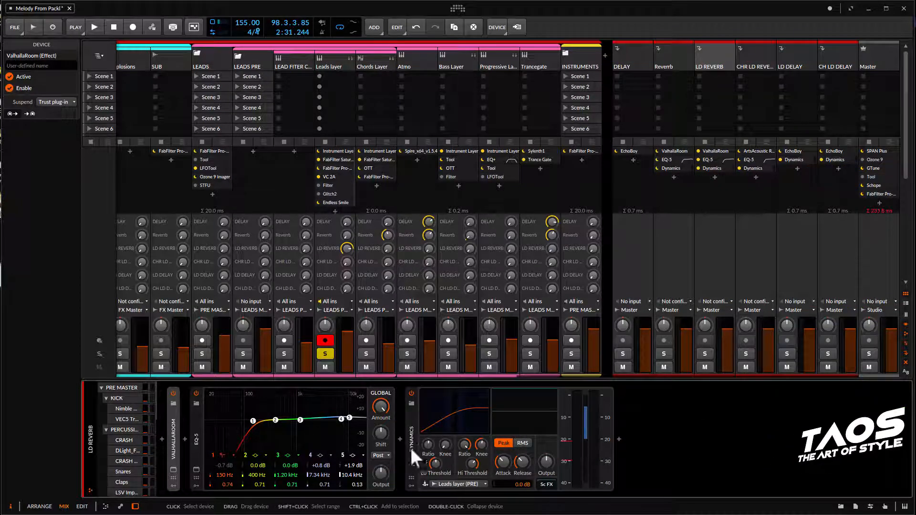
{"action": "left_click_drag", "start_coordinate": [471, 462], "coordinate": [472, 468]}
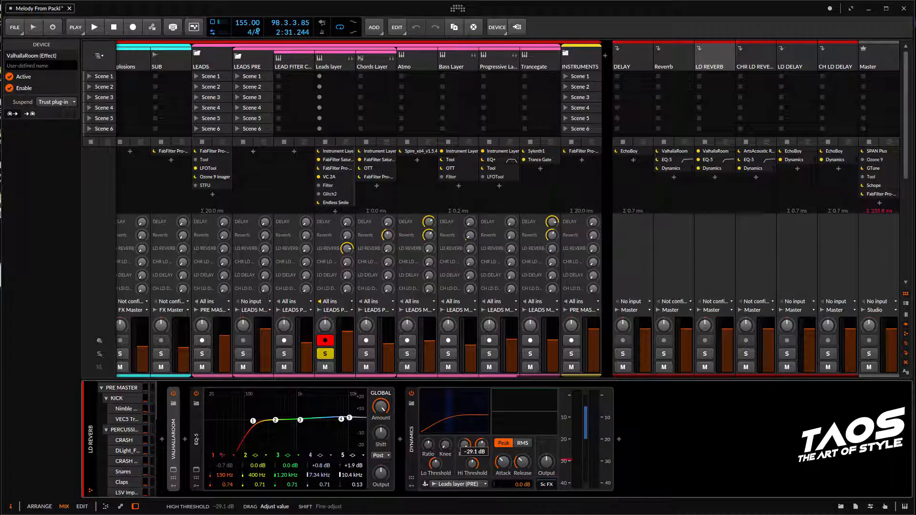
{"action": "key", "text": "space"}
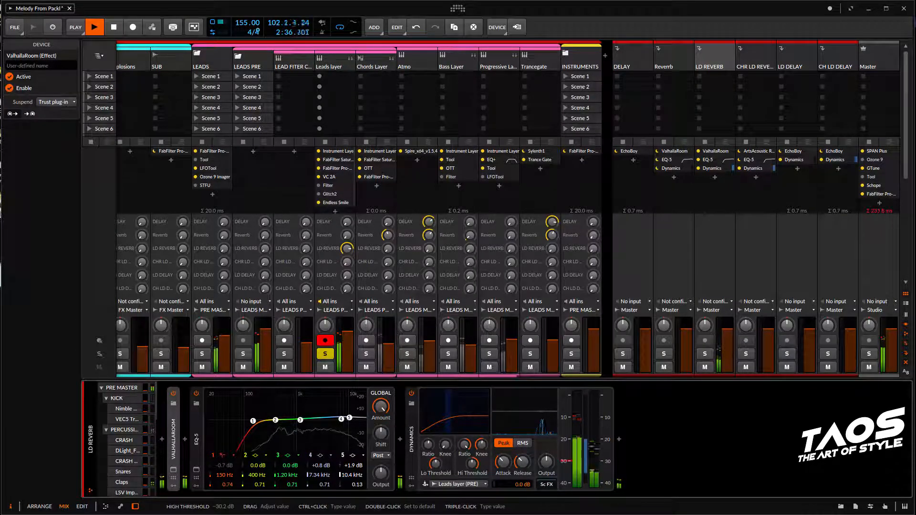
{"action": "key", "text": "space"}
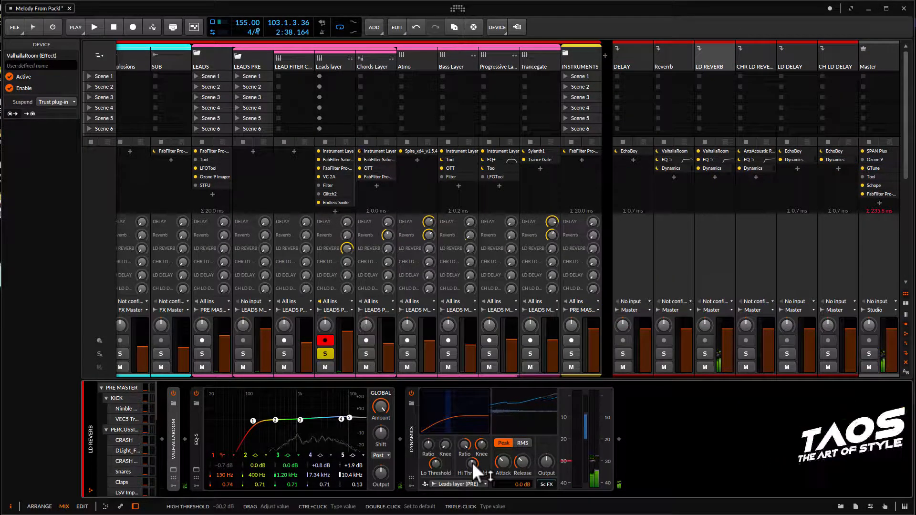
- Raise the Dynamics high threshold to about -19.9 dB while auditioning the lead, and collapse EQ-5 and Dynamics in LD REVERB's chain
{"action": "left_click_drag", "start_coordinate": [472, 463], "coordinate": [471, 450]}
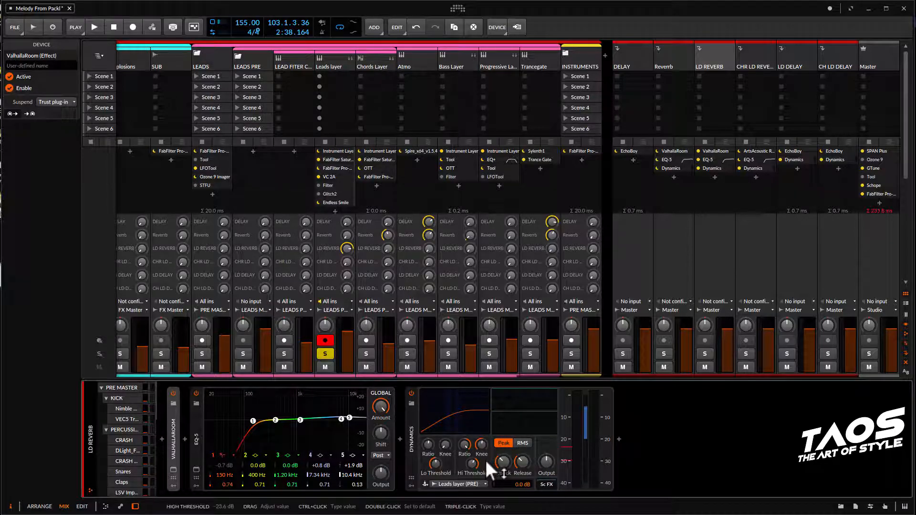
{"action": "key", "text": "space"}
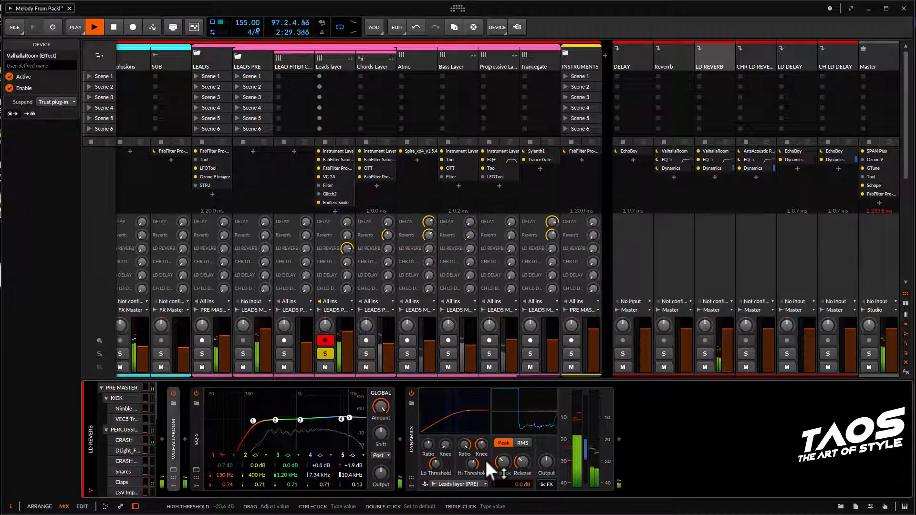
{"action": "left_click_drag", "start_coordinate": [470, 463], "coordinate": [470, 455]}
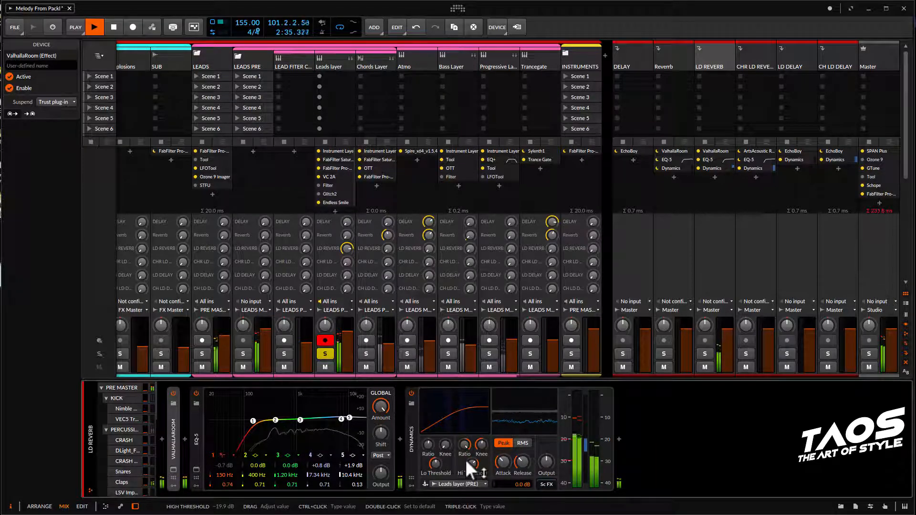
{"action": "key", "text": "space"}
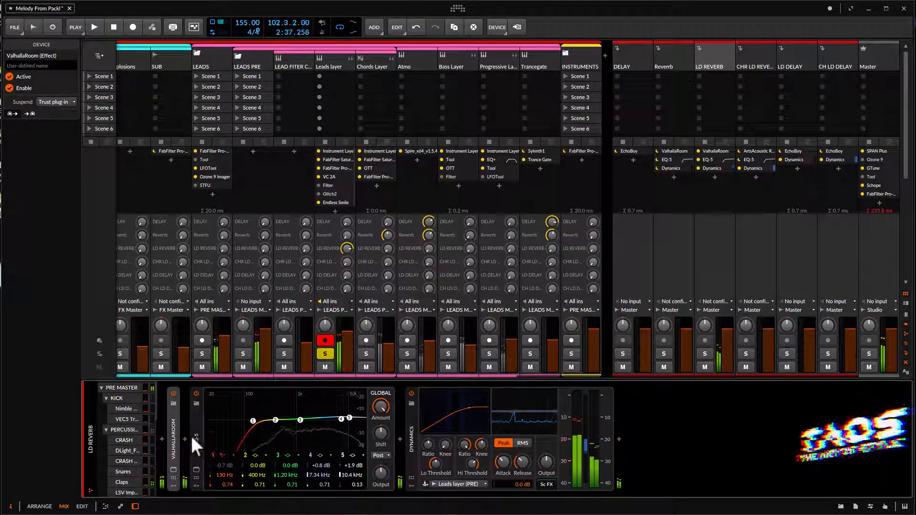
{"action": "double_click", "coordinate": [199, 437]}
{"action": "double_click", "coordinate": [215, 442]}
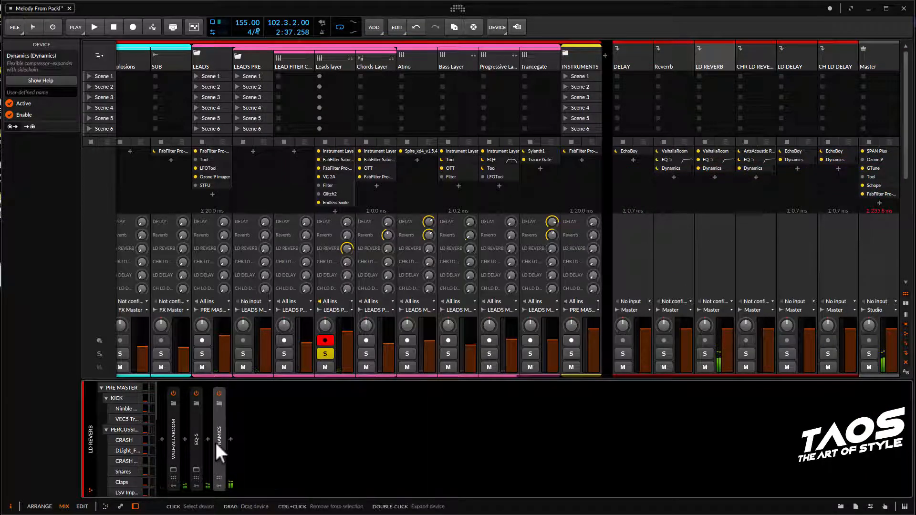
- Select the Leads layer track in the arrangement and raise its LD DELAY send
{"action": "key", "text": "alt+1"}
{"action": "left_click", "coordinate": [127, 140]}
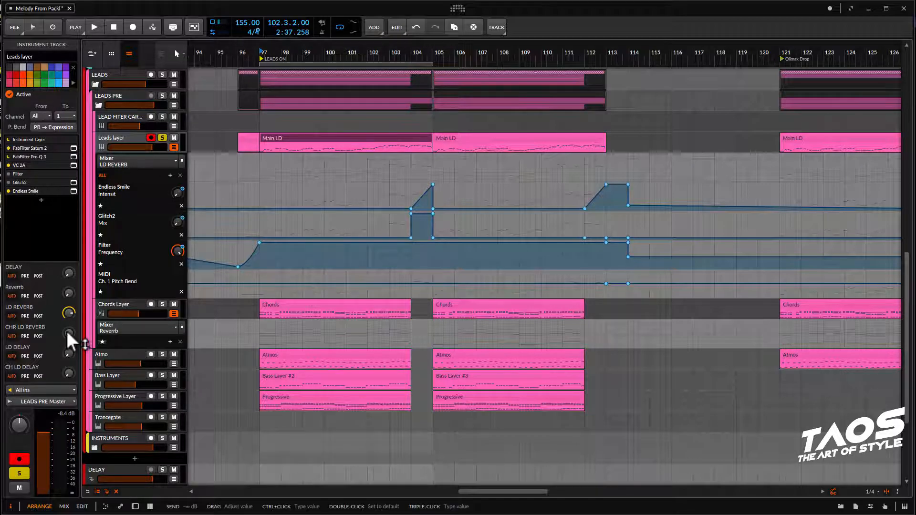
{"action": "left_click_drag", "start_coordinate": [67, 349], "coordinate": [67, 334]}
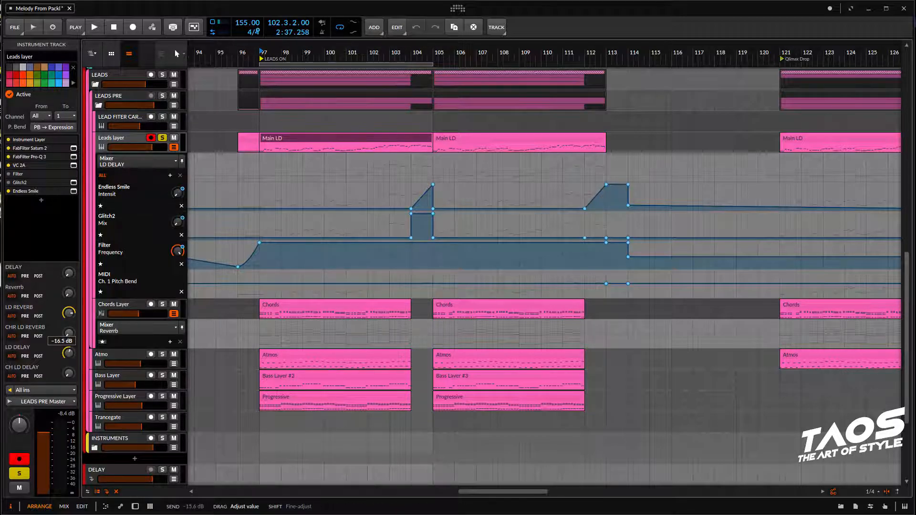
- Open EchoBoy's window on the LD DELAY effect track and play the lead through the delay
{"action": "key", "text": "alt+2"}
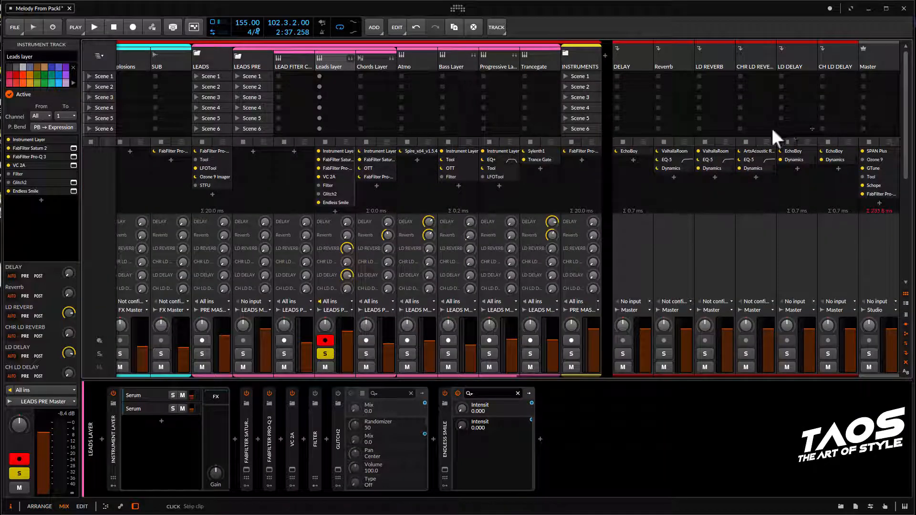
{"action": "left_click", "coordinate": [801, 61]}
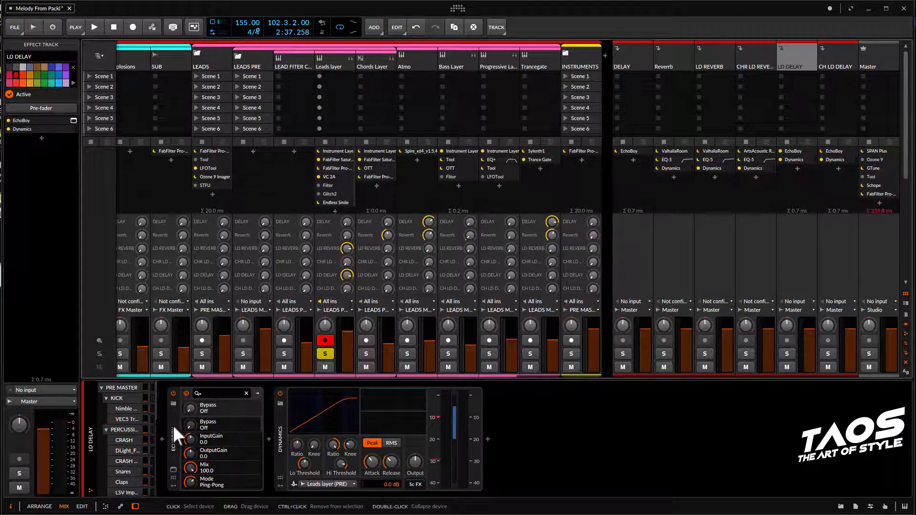
{"action": "left_click", "coordinate": [173, 470]}
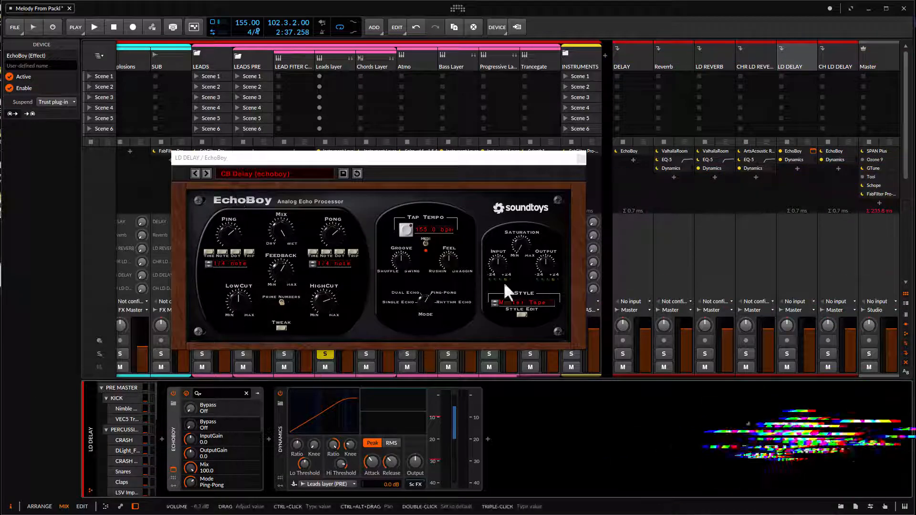
{"action": "key", "text": "space"}
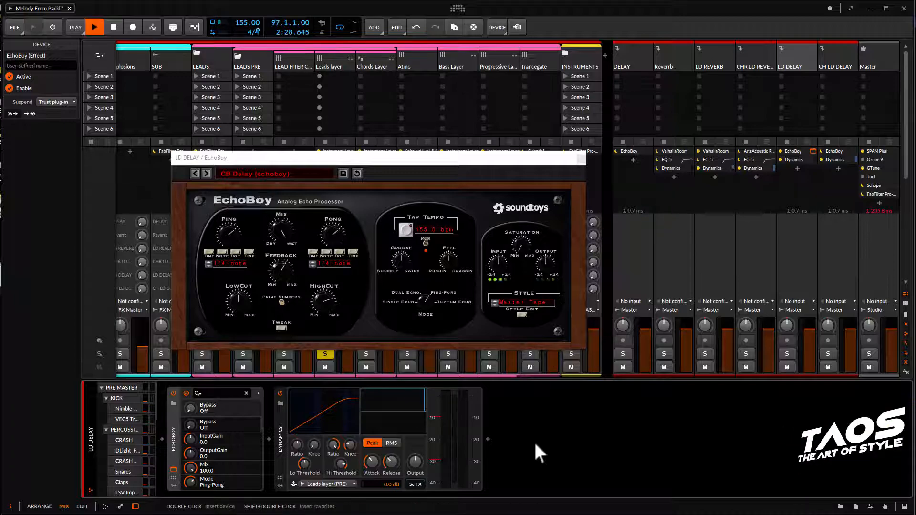
- Return to the arrangement's Leads layer track, stop playback and fine-tune its LD DELAY send
{"action": "key", "text": "alt+1"}
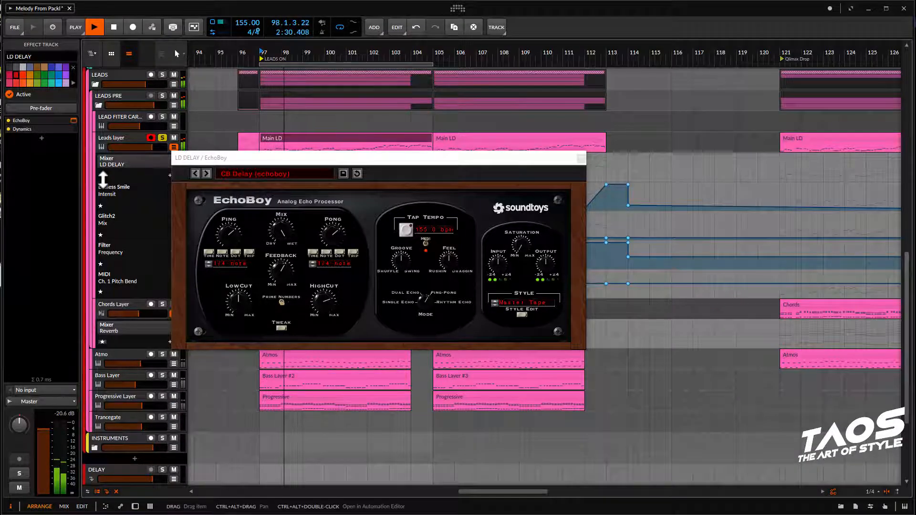
{"action": "left_click", "coordinate": [115, 138]}
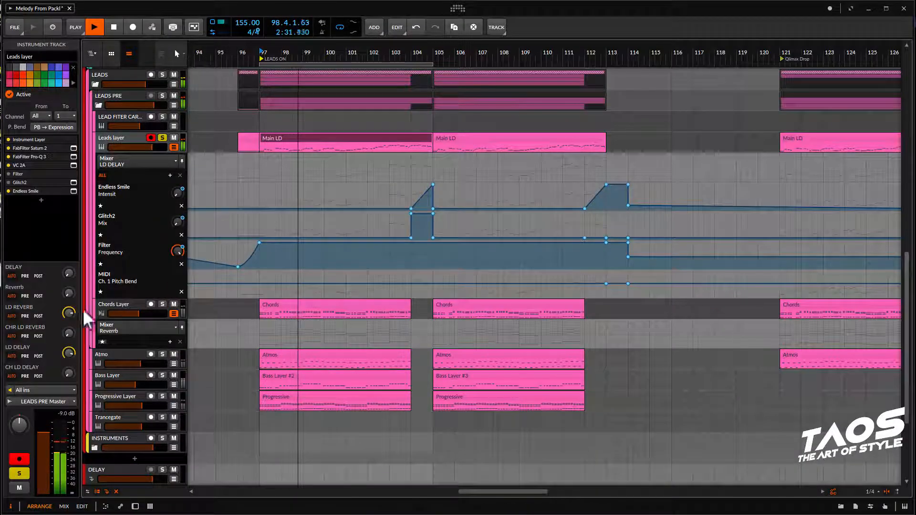
{"action": "key", "text": "space"}
{"action": "left_click", "coordinate": [67, 353]}
{"action": "left_click_drag", "start_coordinate": [67, 353], "coordinate": [68, 351]}
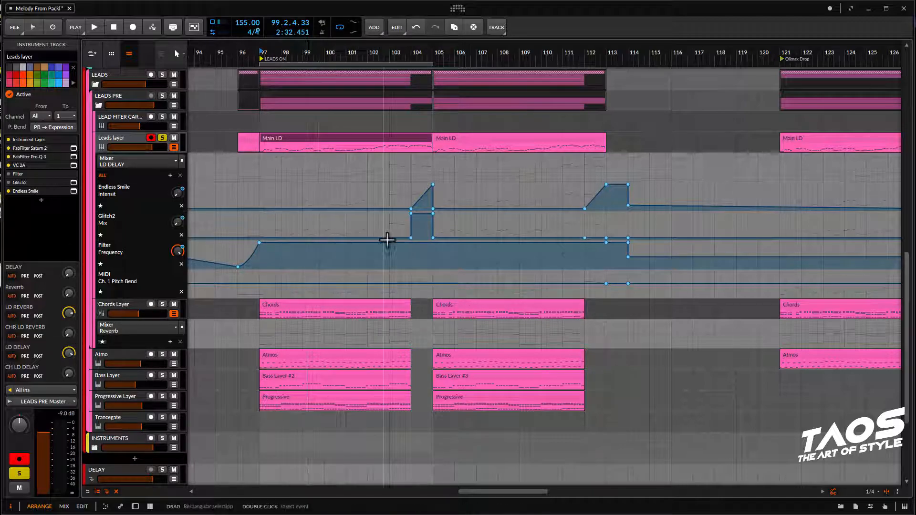
- Audition the lead with the delay send briefly, alternating between the mixer and the arrangement, and stop playback
{"action": "key", "text": "alt+2"}
{"action": "key", "text": "alt+1"}
{"action": "key", "text": "alt+2"}
{"action": "key", "text": "alt+1"}
{"action": "key", "text": "space"}
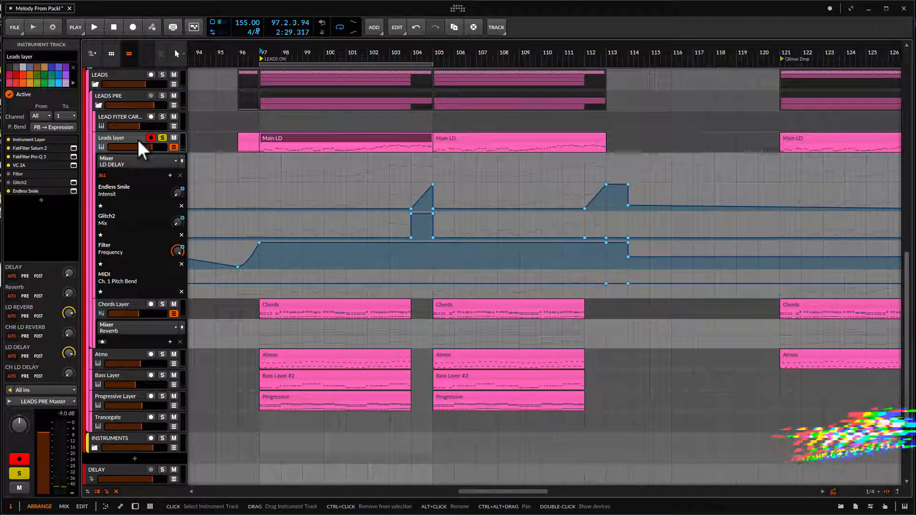
- Examine the device chains of the LD DELAY, CHR LD REVERB and Reverb effect tracks in the mixer
{"action": "key", "text": "alt+2"}
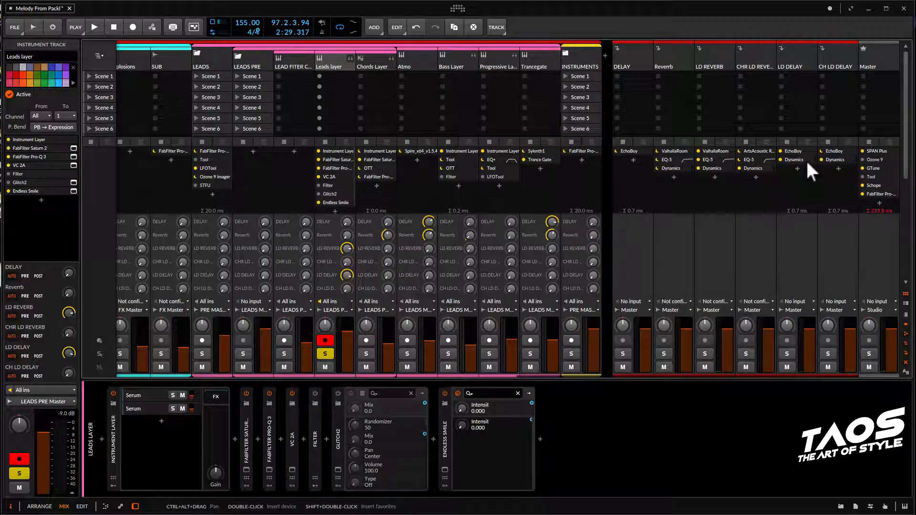
{"action": "left_click", "coordinate": [801, 50]}
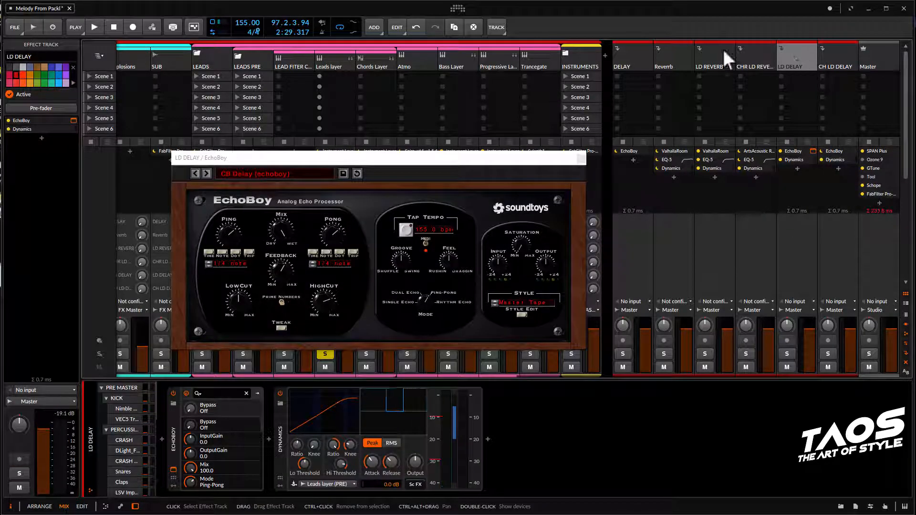
{"action": "left_click", "coordinate": [757, 67]}
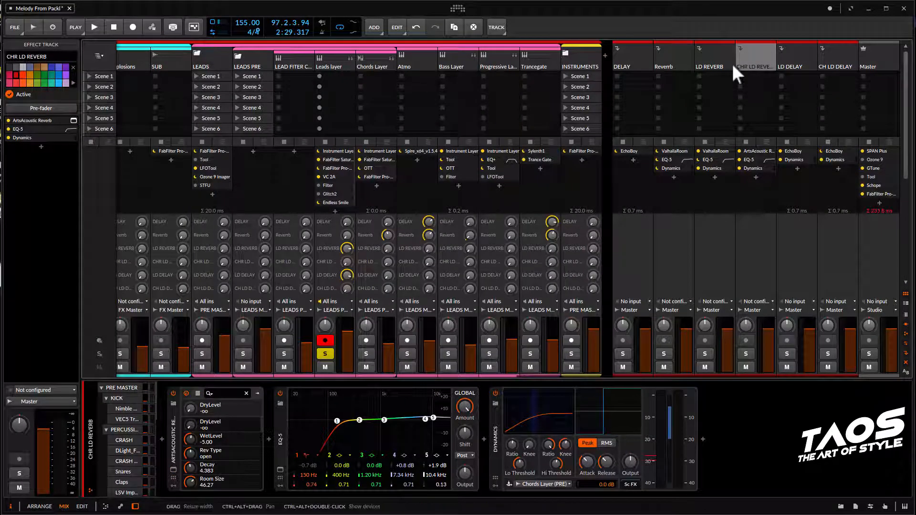
{"action": "left_click", "coordinate": [681, 63]}
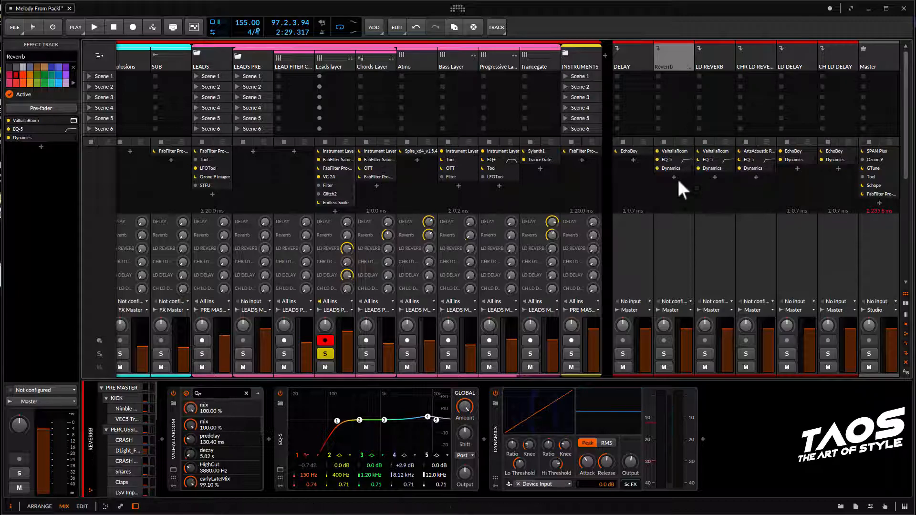
{"action": "left_click", "coordinate": [677, 150]}
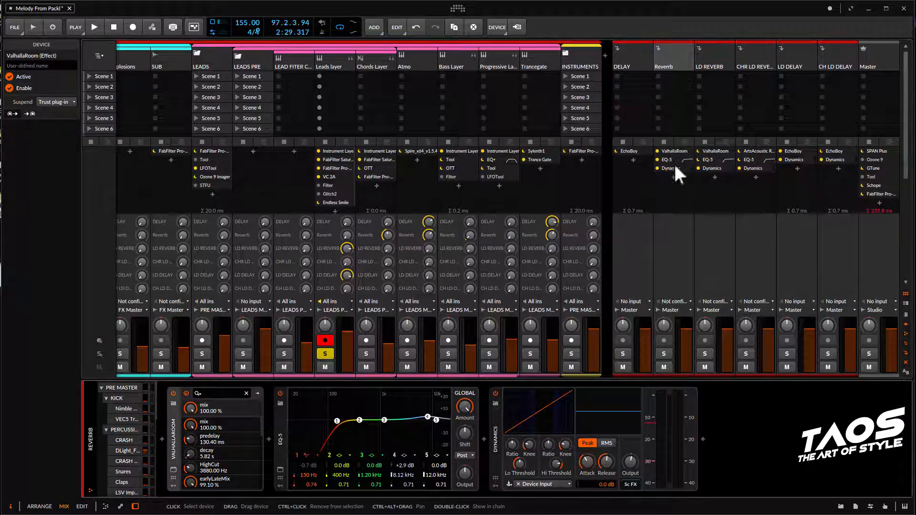
{"action": "left_click", "coordinate": [668, 167]}
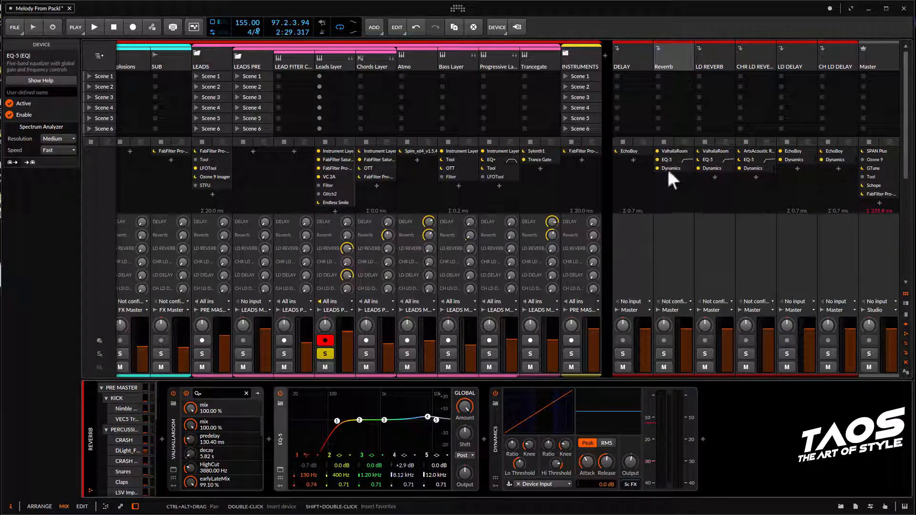
- Solo the Chords Layer instead of the Leads layer in the arrangement and play the chords through their Reverb send
{"action": "key", "text": "Tab"}
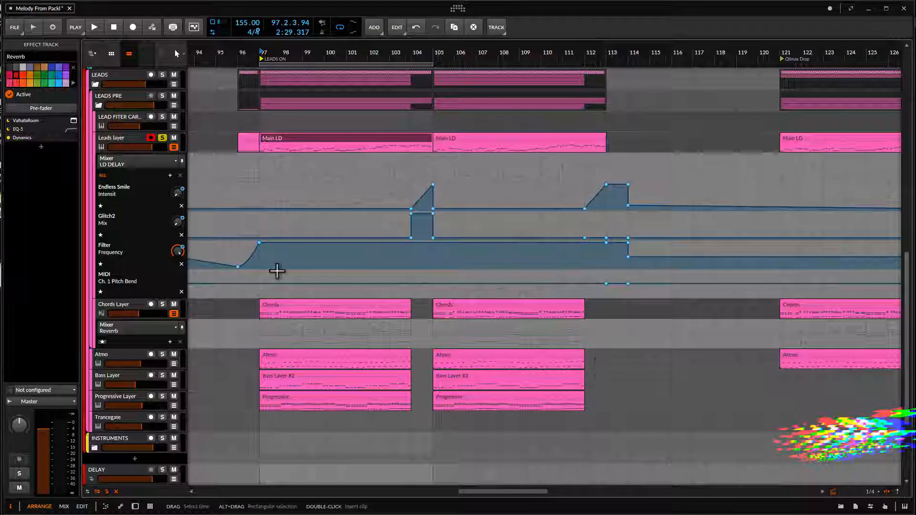
{"action": "left_click", "coordinate": [136, 141]}
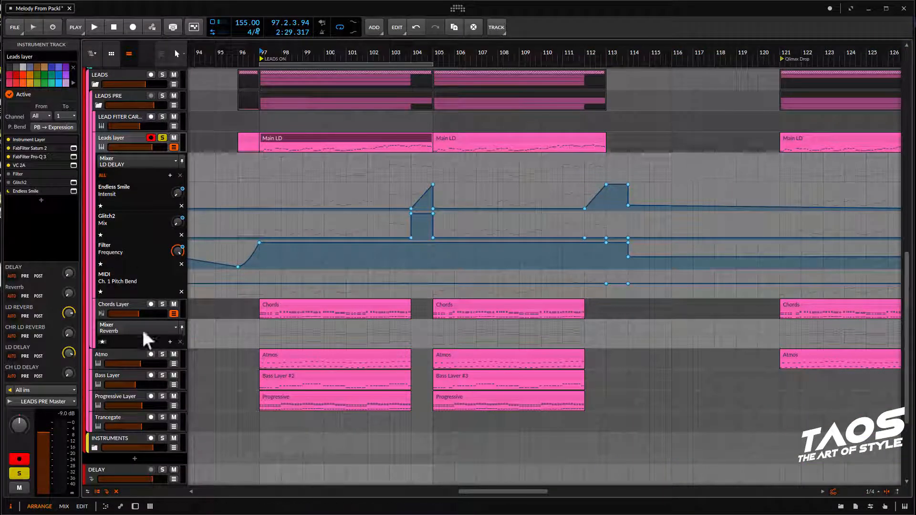
{"action": "left_click", "coordinate": [139, 304]}
{"action": "left_click", "coordinate": [162, 138]}
{"action": "left_click", "coordinate": [161, 305]}
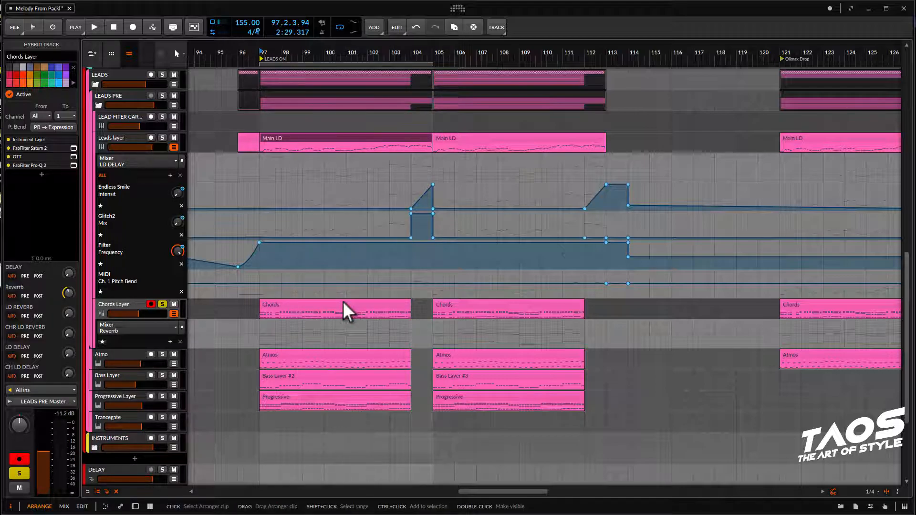
{"action": "key", "text": "space"}
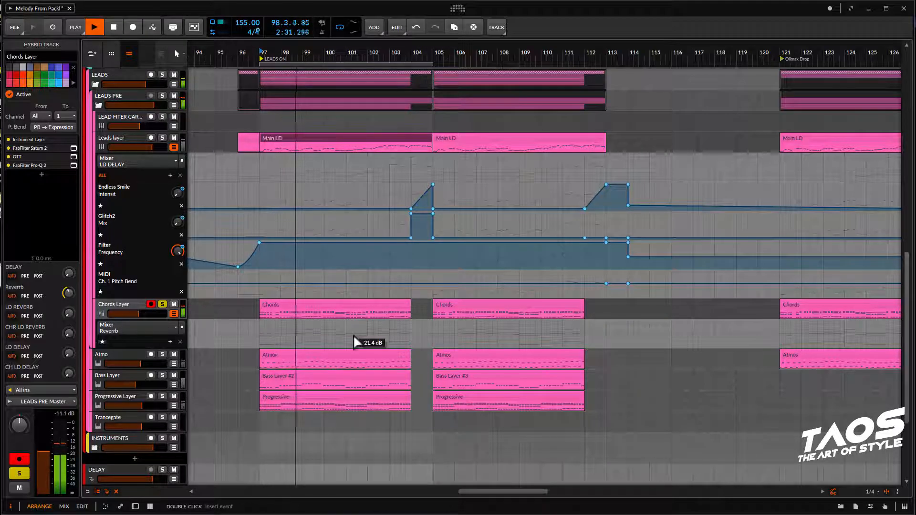
{"action": "key", "text": "alt+2"}
{"action": "key", "text": "alt+1"}
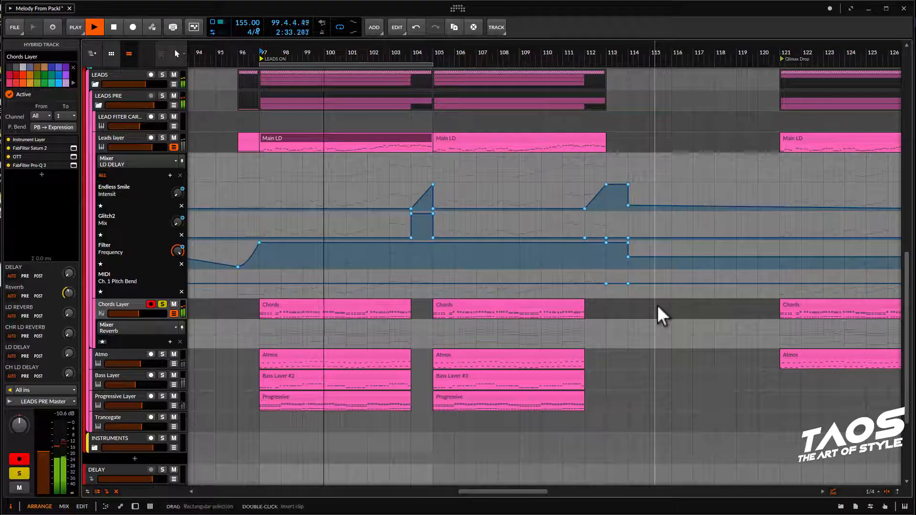
- Add the Leads layer to the solo, clear both solos to hear all lead layers together, and stop playback
{"action": "left_click", "coordinate": [162, 138]}
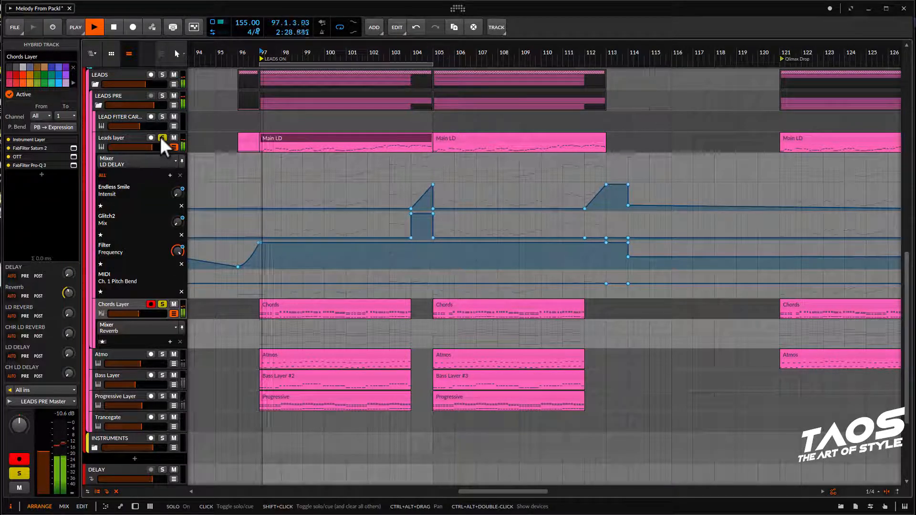
{"action": "left_click", "coordinate": [162, 138]}
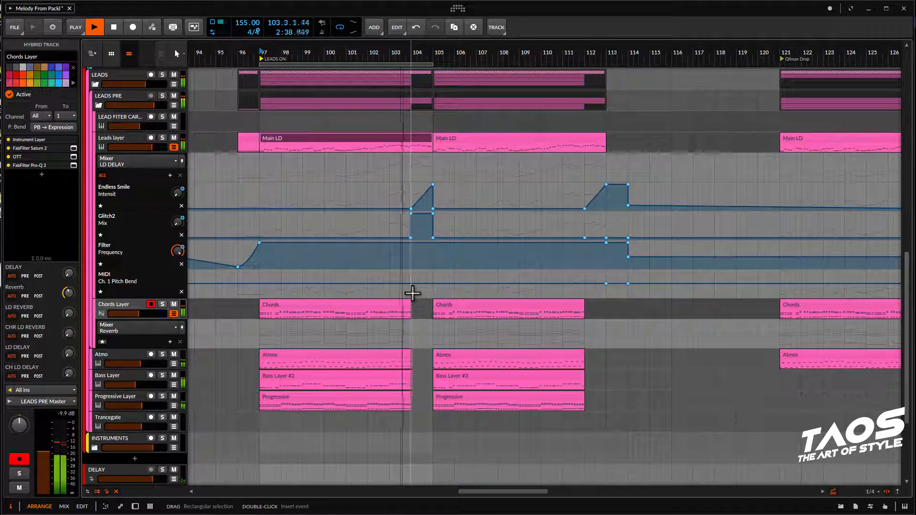
{"action": "key", "text": "space"}
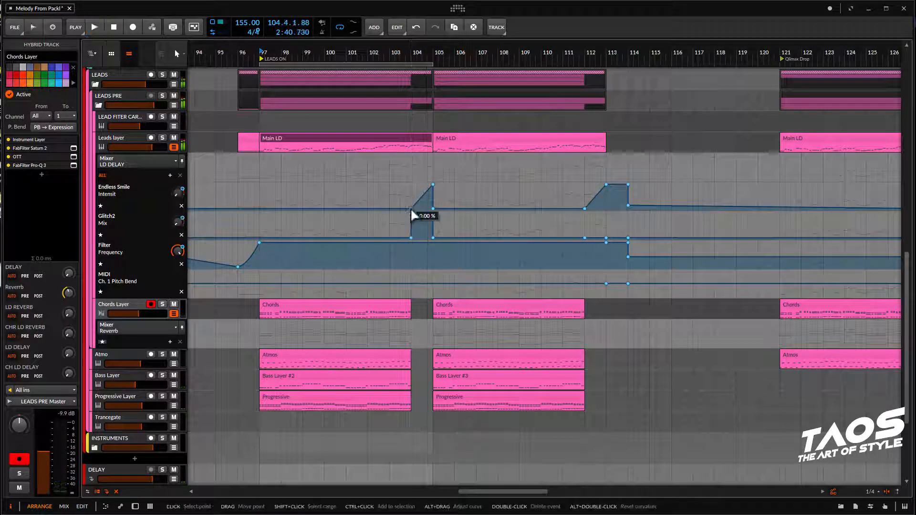
{"action": "left_click", "coordinate": [410, 209]}
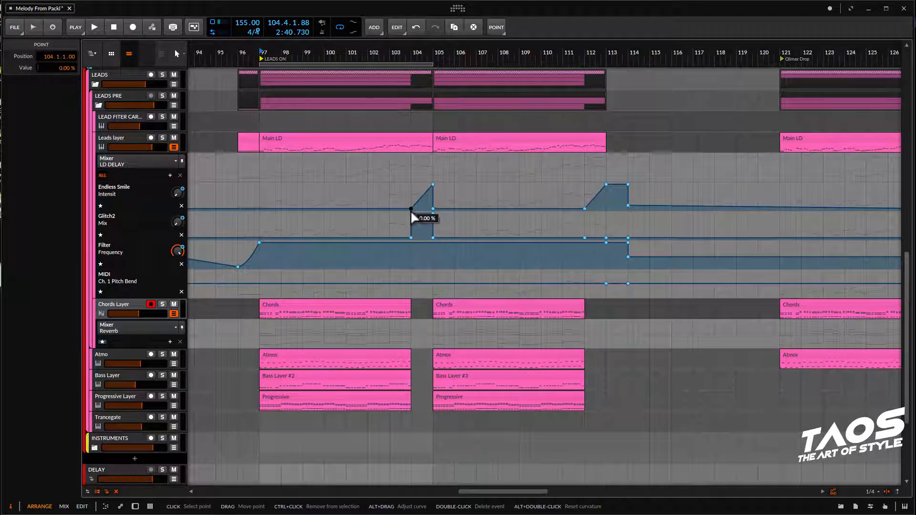
- Compare the device chains of the CHR LD REVERB and Reverb effect tracks in the mixer
{"action": "key", "text": "alt+2"}
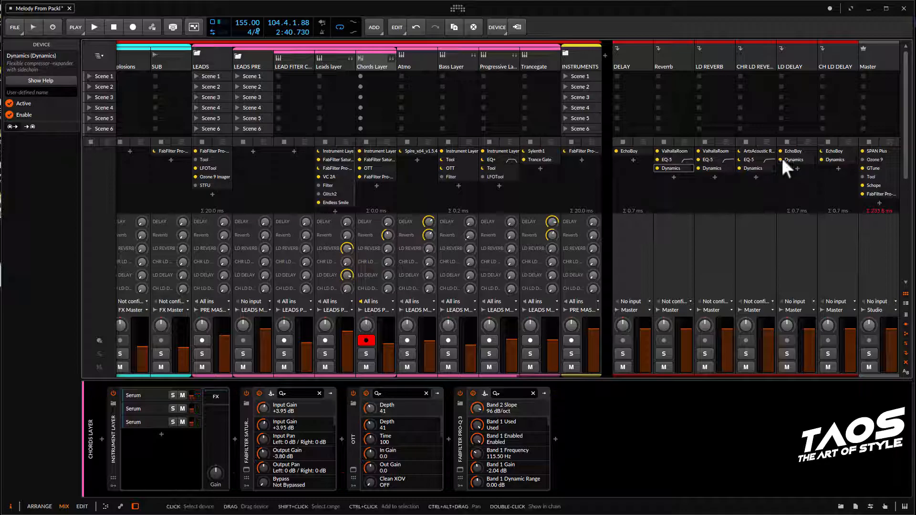
{"action": "left_click", "coordinate": [701, 64]}
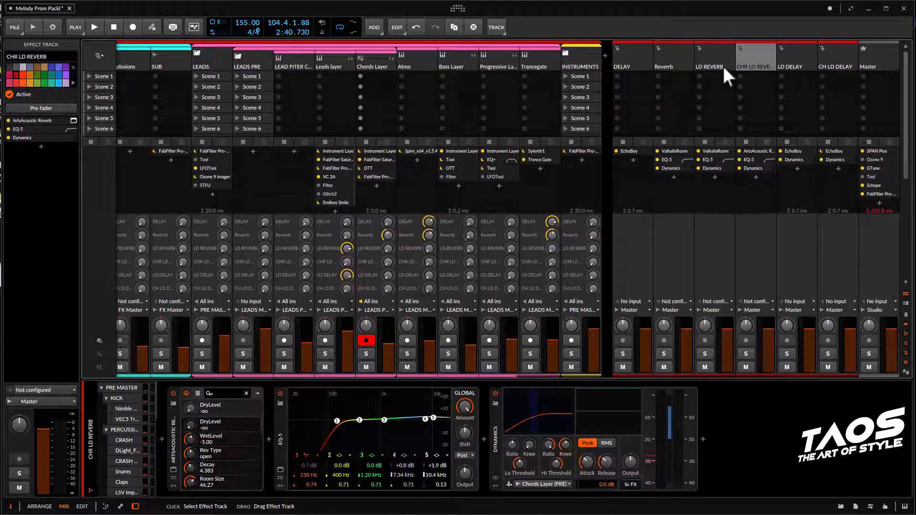
{"action": "left_click", "coordinate": [762, 70]}
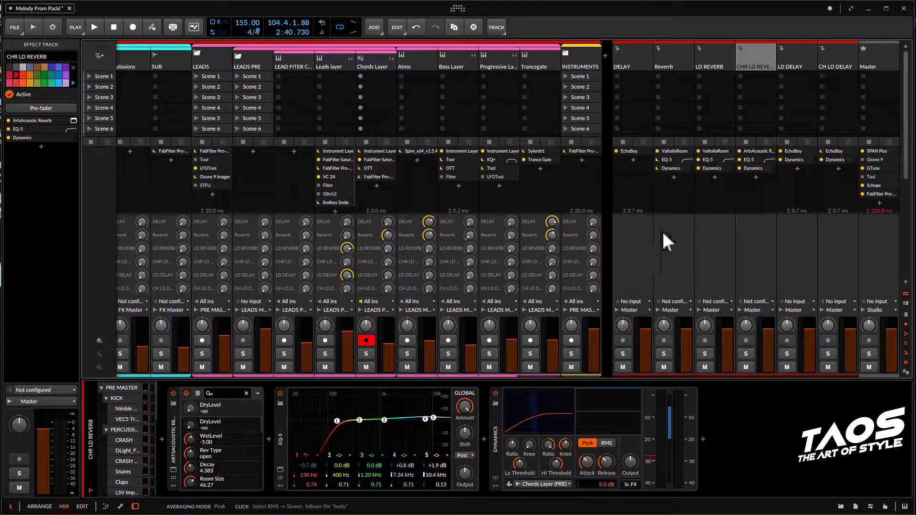
{"action": "left_click", "coordinate": [677, 52]}
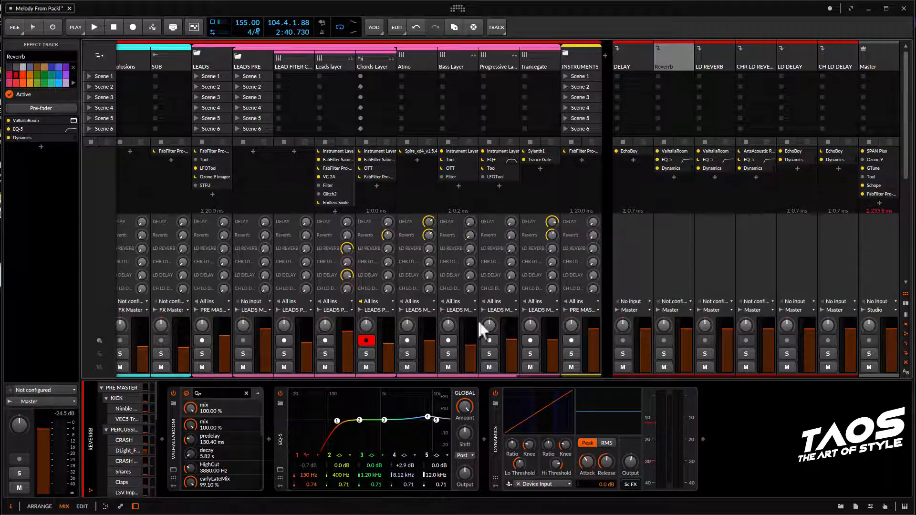
- Return to the arrangement and select the Main LD clip at bar 97 on the Leads layer track
{"action": "key", "text": "alt+1"}
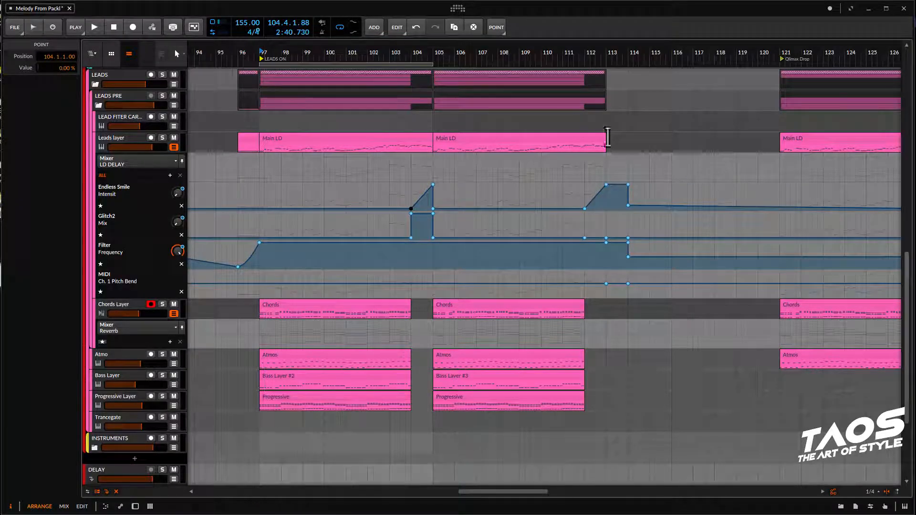
{"action": "left_click", "coordinate": [122, 139]}
{"action": "left_click", "coordinate": [333, 137]}
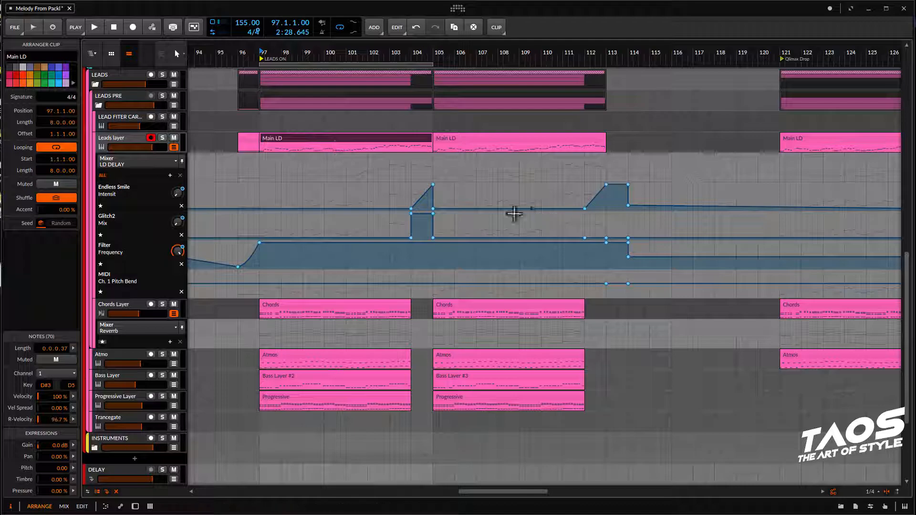